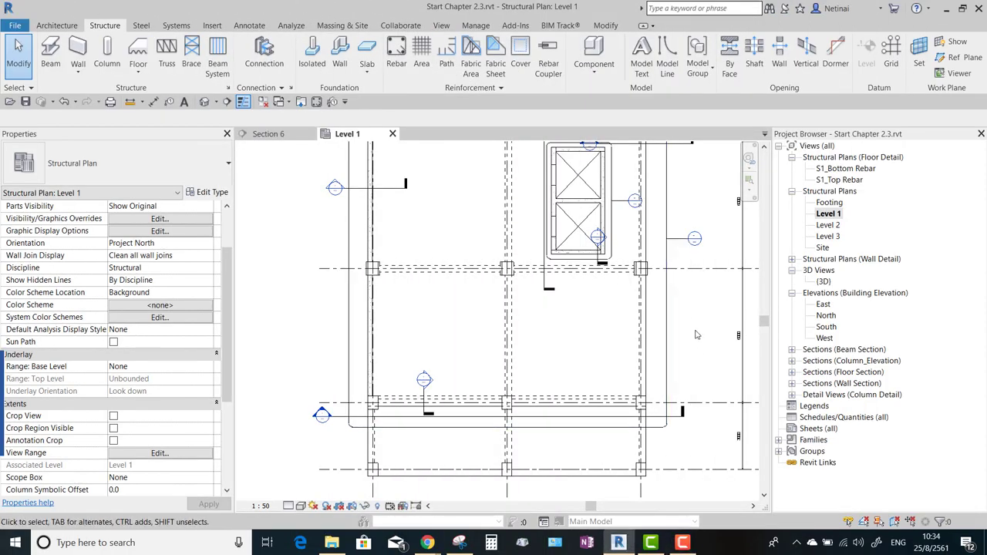
Open the Section 6 floor section from its head in the Level 1 plan
{"action": "middle_click_drag", "start_coordinate": [696, 335], "coordinate": [687, 336]}
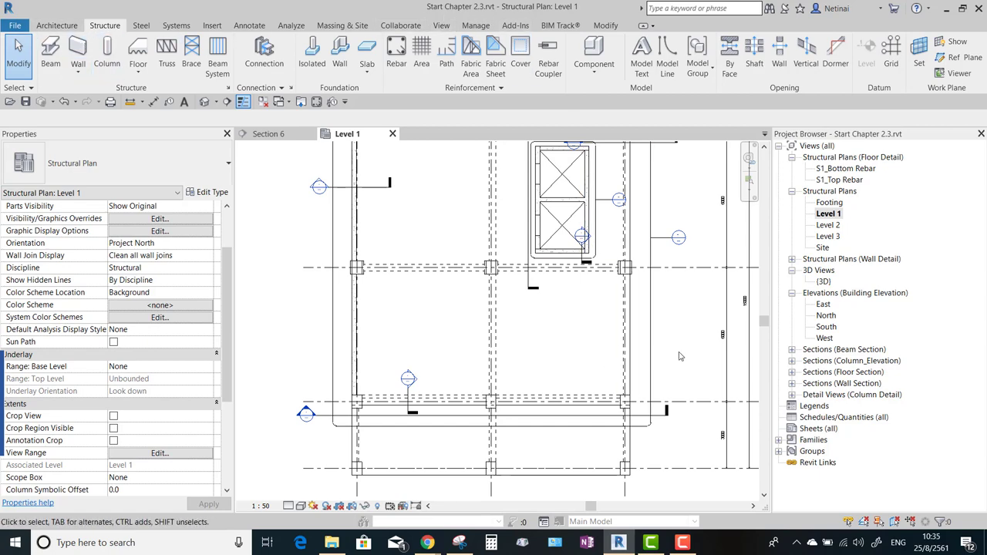
{"action": "scroll", "coordinate": [394, 414], "scroll_direction": "up", "scroll_amount": 2}
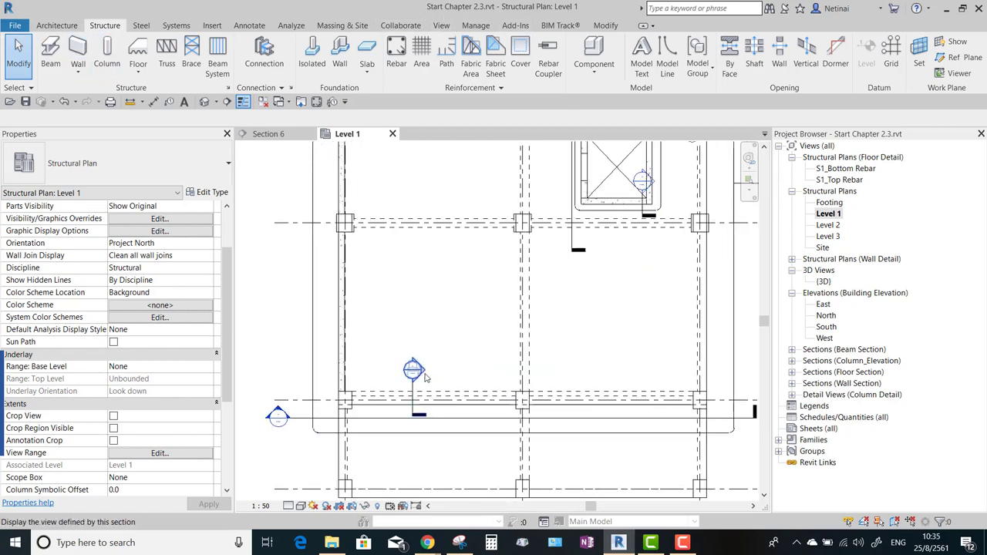
{"action": "double_click", "coordinate": [425, 378]}
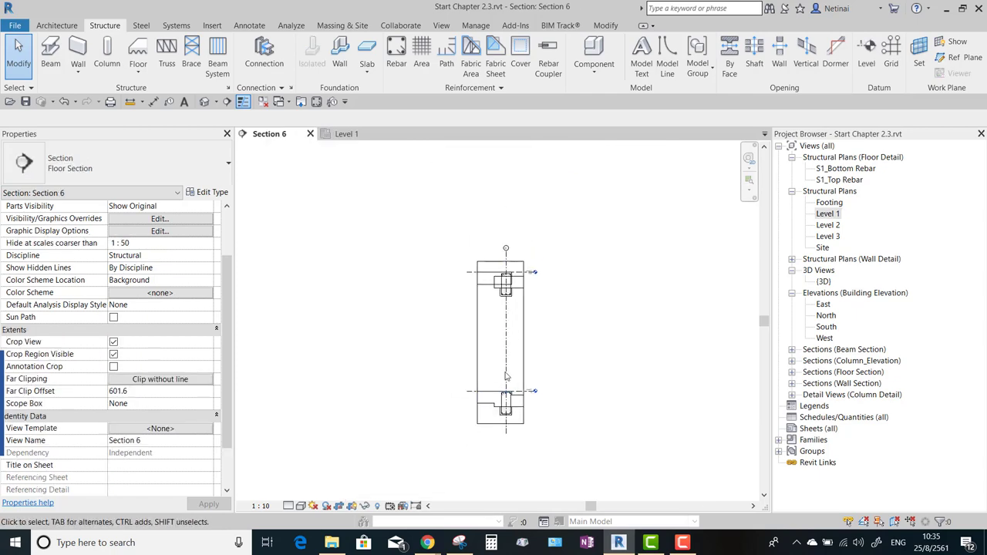
{"action": "scroll", "coordinate": [469, 390], "scroll_direction": "up", "scroll_amount": 4}
{"action": "scroll", "coordinate": [469, 389], "scroll_direction": "down", "scroll_amount": 4}
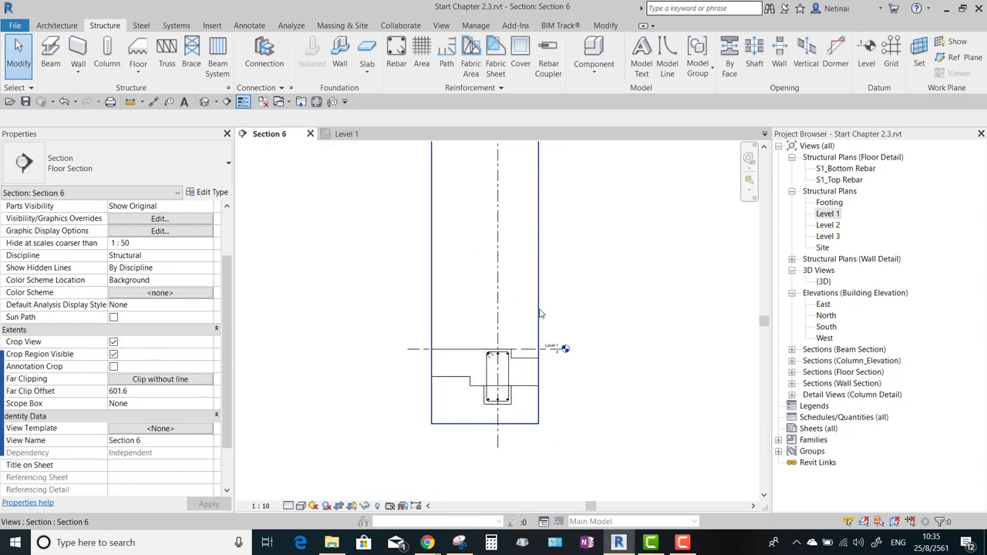
Open the Section 7 beam section from its mark shown in Section 6
{"action": "left_click", "coordinate": [531, 271]}
{"action": "left_click", "coordinate": [536, 285]}
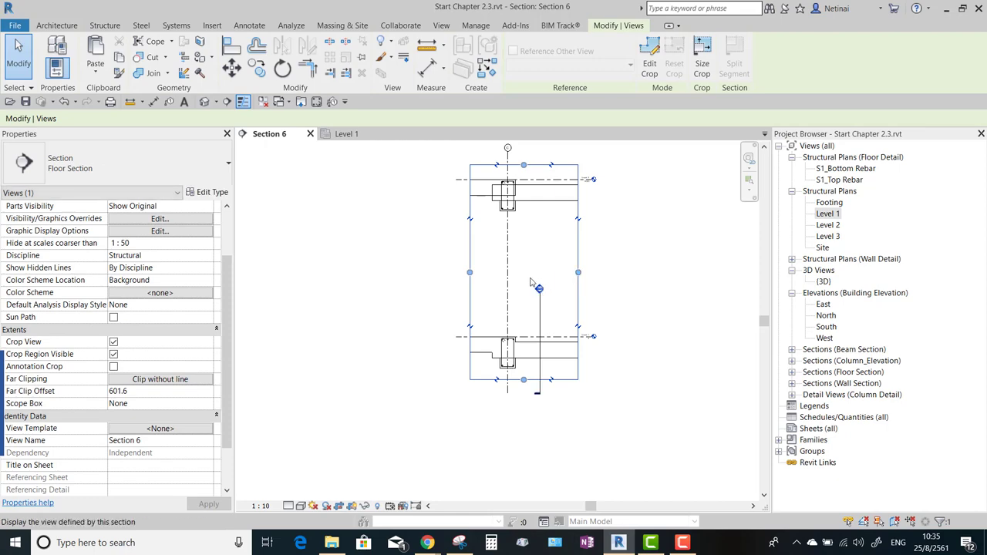
{"action": "left_click", "coordinate": [540, 393]}
{"action": "double_click", "coordinate": [527, 335]}
{"action": "scroll", "coordinate": [463, 347], "scroll_direction": "up", "scroll_amount": 2}
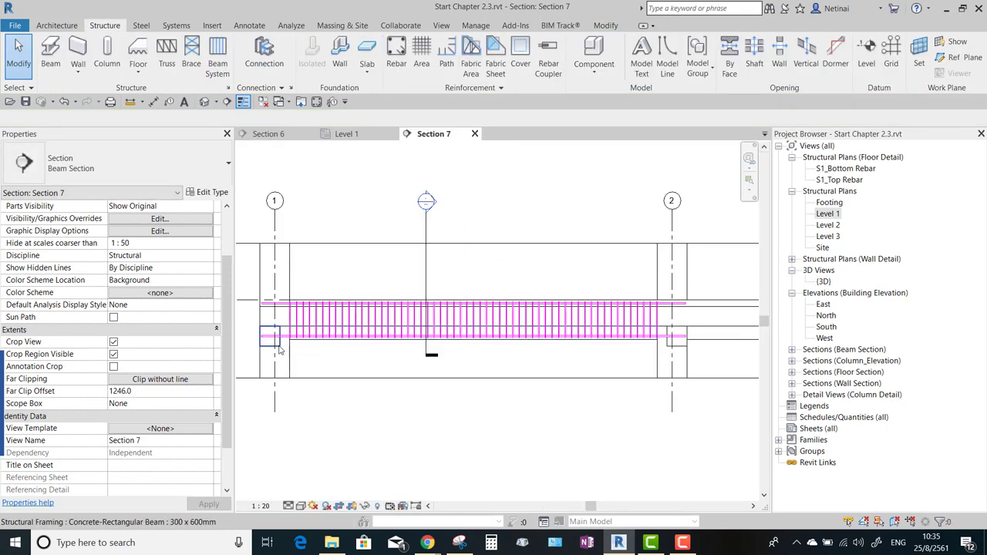
{"action": "scroll", "coordinate": [463, 347], "scroll_direction": "up", "scroll_amount": 2}
{"action": "scroll", "coordinate": [651, 186], "scroll_direction": "down", "scroll_amount": 4}
Return to Section 6 through the Level 1 plan and centre the beam
{"action": "left_click", "coordinate": [347, 133]}
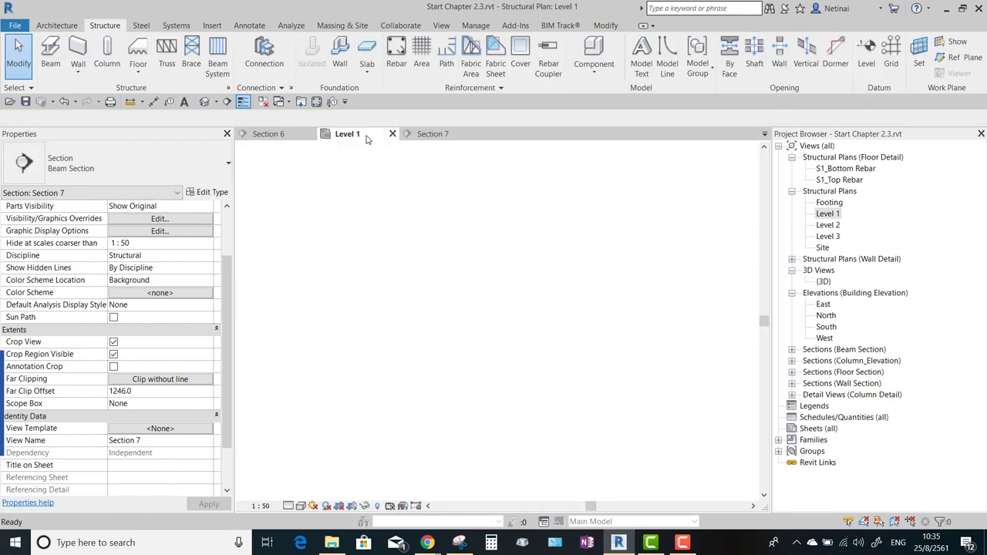
{"action": "double_click", "coordinate": [341, 197]}
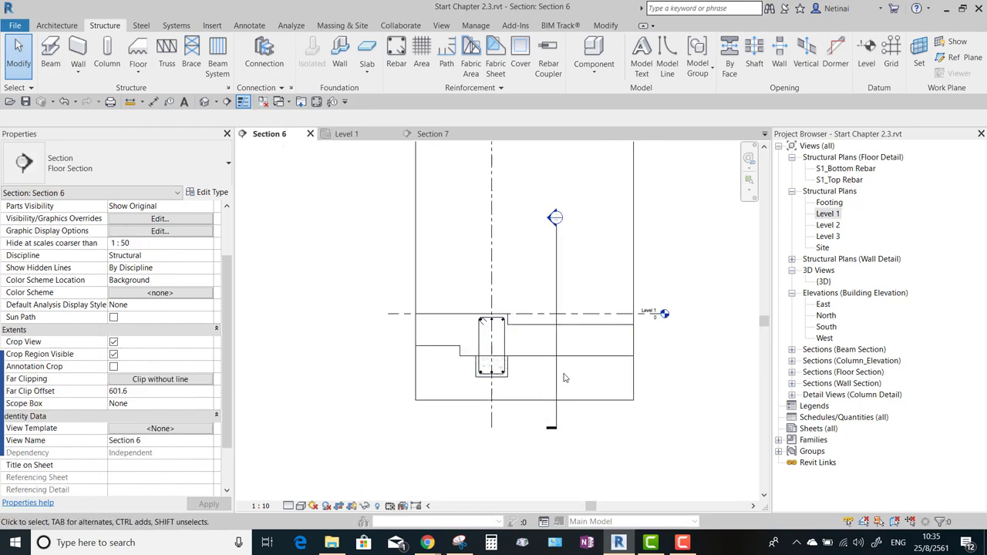
{"action": "middle_click_drag", "start_coordinate": [564, 378], "coordinate": [547, 427]}
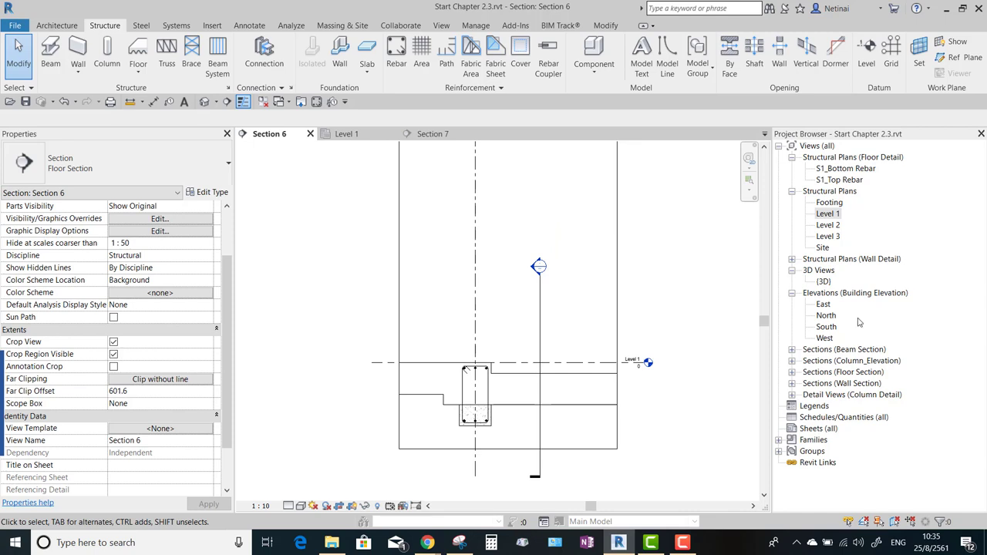
{"action": "left_click", "coordinate": [833, 418]}
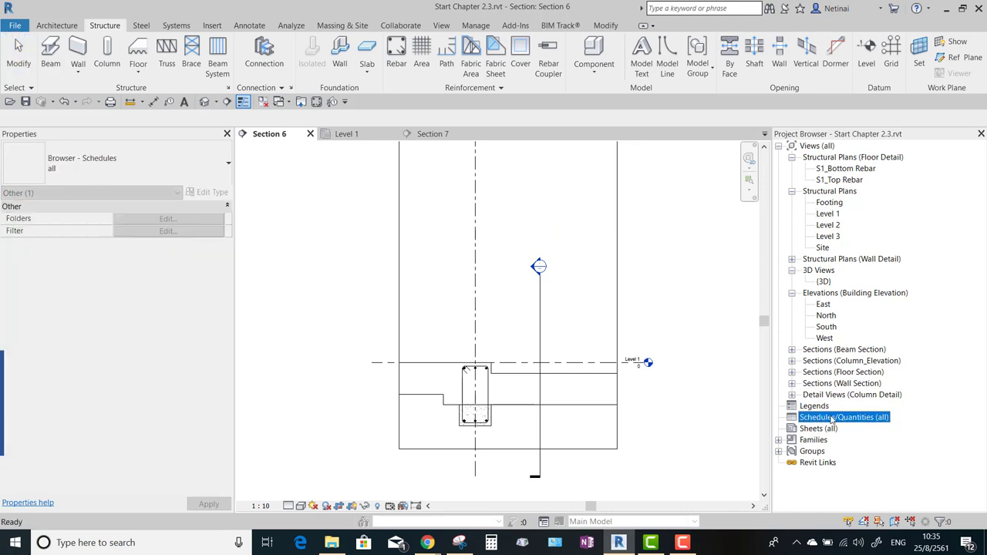
Create a new Structural Rebar category schedule called Rebar Schedule under Schedules/Quantities
{"action": "right_click", "coordinate": [833, 418]}
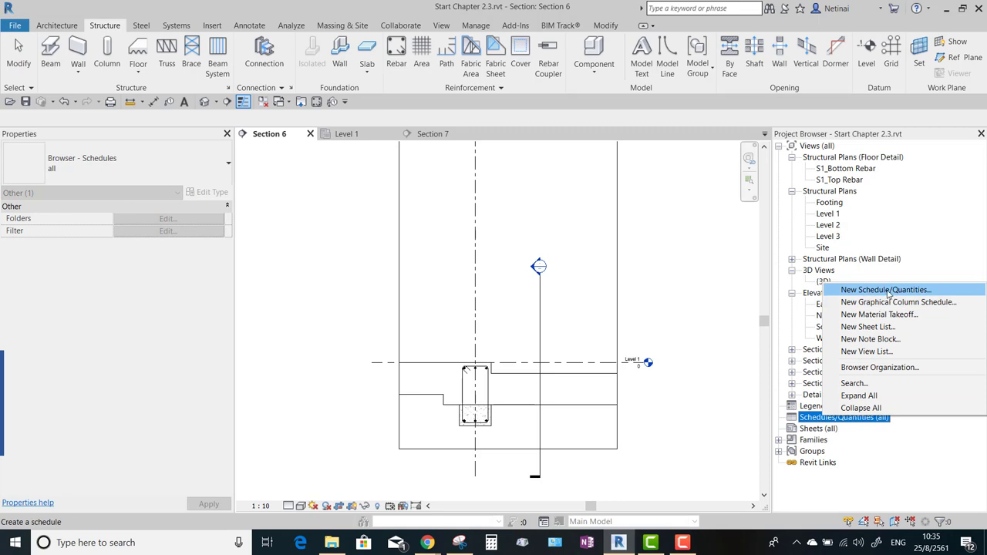
{"action": "left_click", "coordinate": [887, 290]}
{"action": "scroll", "coordinate": [434, 258], "scroll_direction": "down", "scroll_amount": 3}
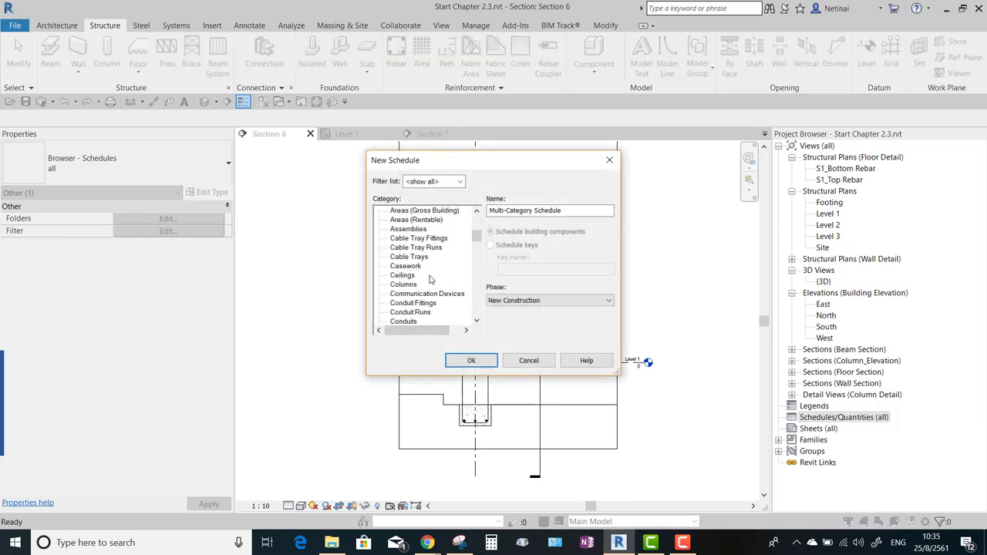
{"action": "scroll", "coordinate": [434, 259], "scroll_direction": "down", "scroll_amount": 3}
{"action": "left_click_drag", "start_coordinate": [476, 259], "coordinate": [476, 307]}
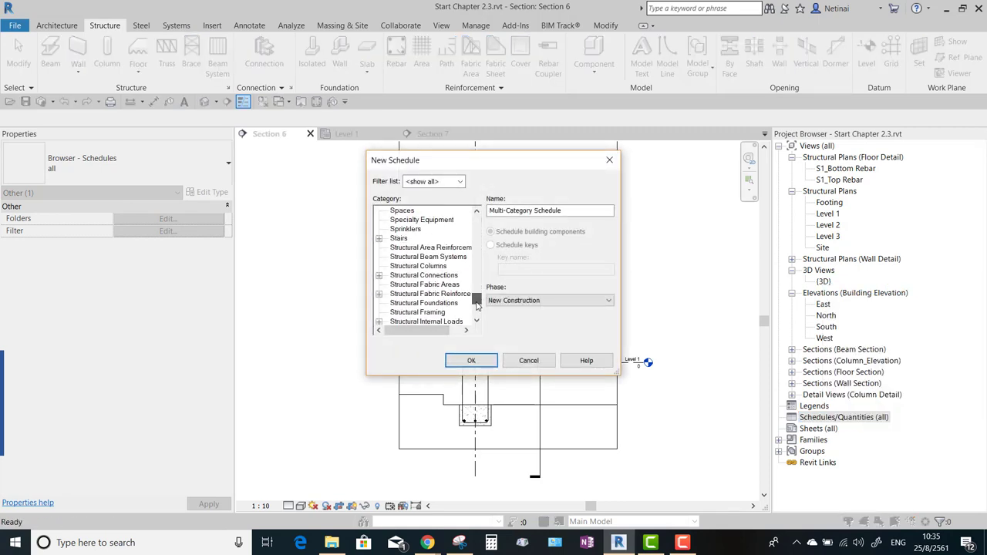
{"action": "left_click", "coordinate": [420, 275]}
{"action": "left_click", "coordinate": [472, 361]}
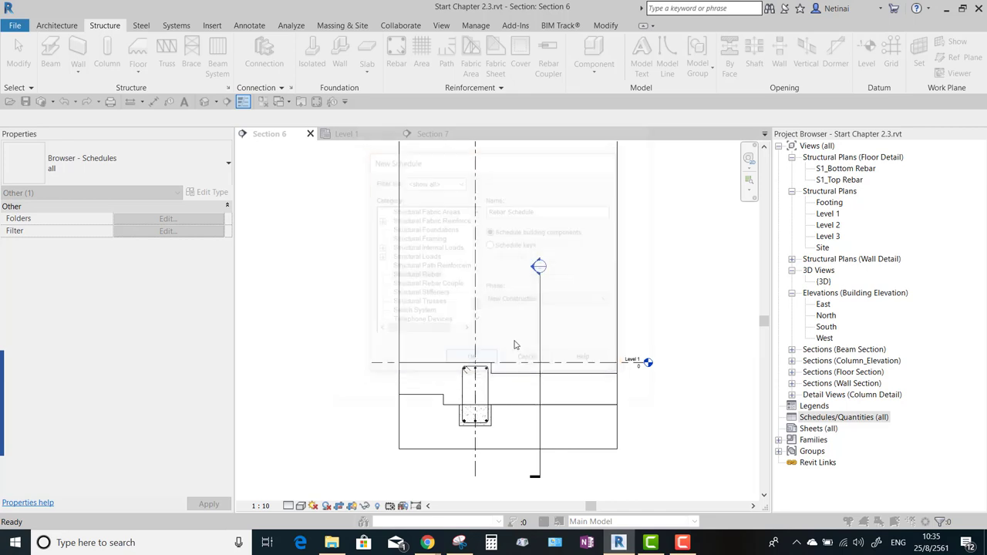
{"action": "left_click_drag", "start_coordinate": [469, 225], "coordinate": [467, 302]}
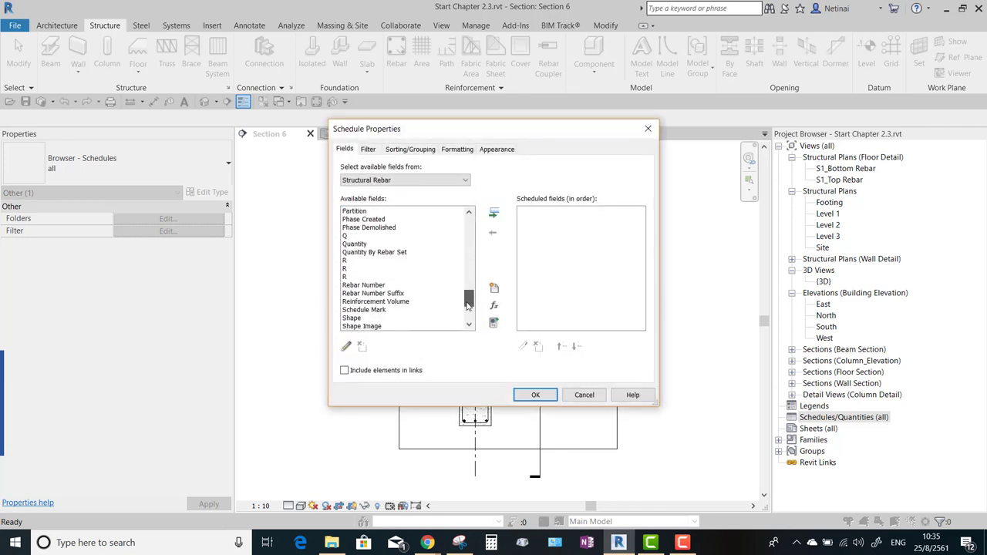
Add the Partition, Rebar Number and Type fields to the scheduled fields
{"action": "scroll", "coordinate": [372, 290], "scroll_direction": "down", "scroll_amount": 4}
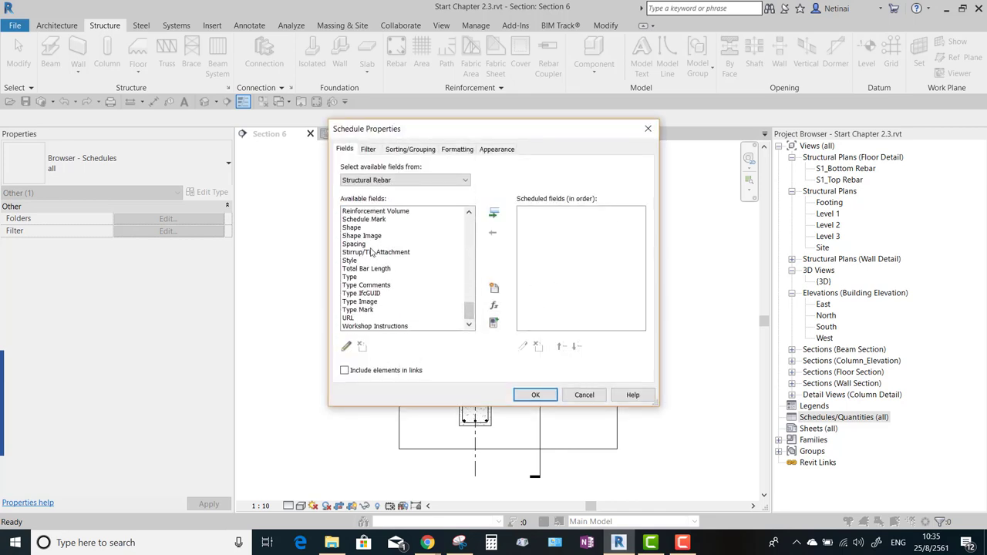
{"action": "scroll", "coordinate": [373, 254], "scroll_direction": "up", "scroll_amount": 2}
{"action": "scroll", "coordinate": [372, 255], "scroll_direction": "up", "scroll_amount": 2}
{"action": "scroll", "coordinate": [371, 256], "scroll_direction": "up", "scroll_amount": 1}
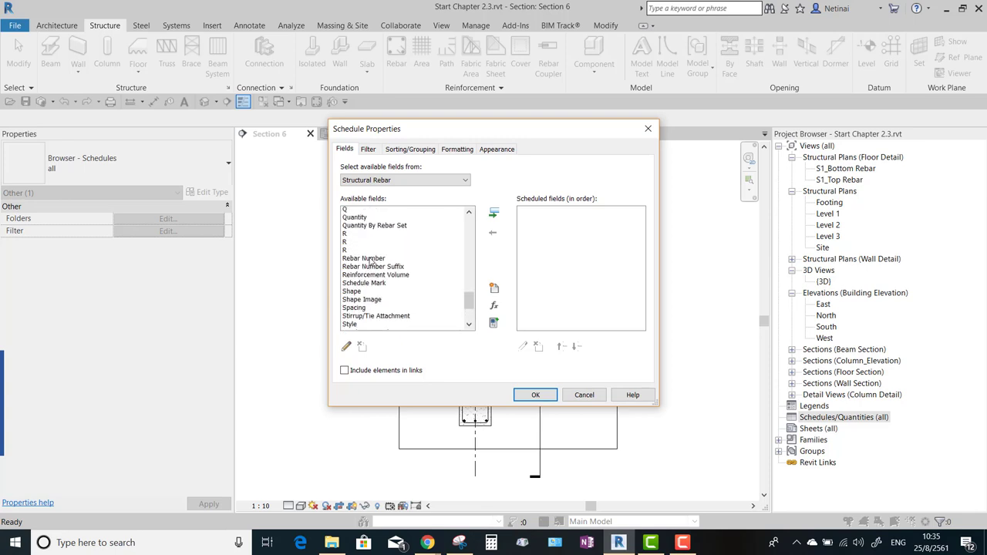
{"action": "scroll", "coordinate": [371, 257], "scroll_direction": "up", "scroll_amount": 3}
{"action": "double_click", "coordinate": [355, 268]}
{"action": "scroll", "coordinate": [402, 260], "scroll_direction": "down", "scroll_amount": 1}
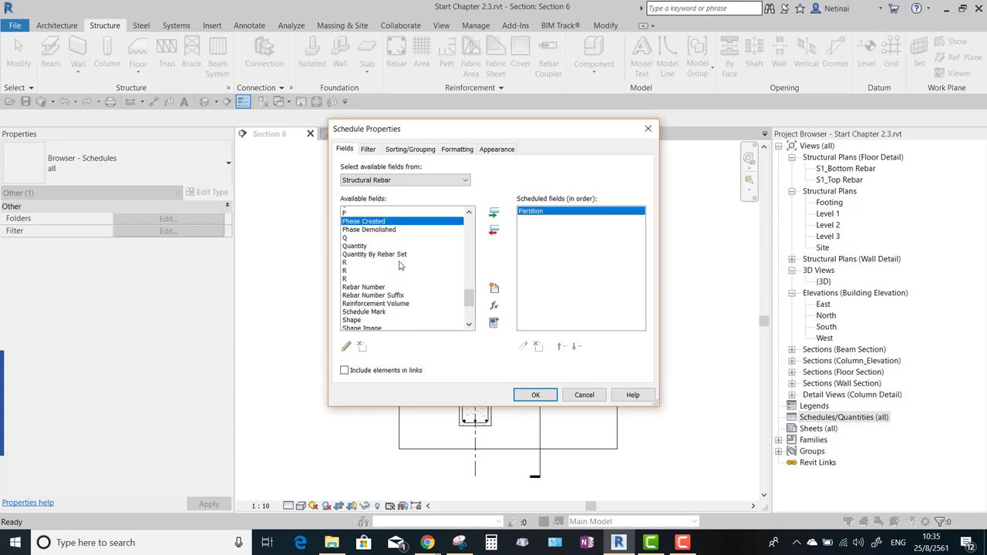
{"action": "scroll", "coordinate": [400, 266], "scroll_direction": "down", "scroll_amount": 1}
{"action": "scroll", "coordinate": [398, 269], "scroll_direction": "down", "scroll_amount": 1}
{"action": "double_click", "coordinate": [389, 261]}
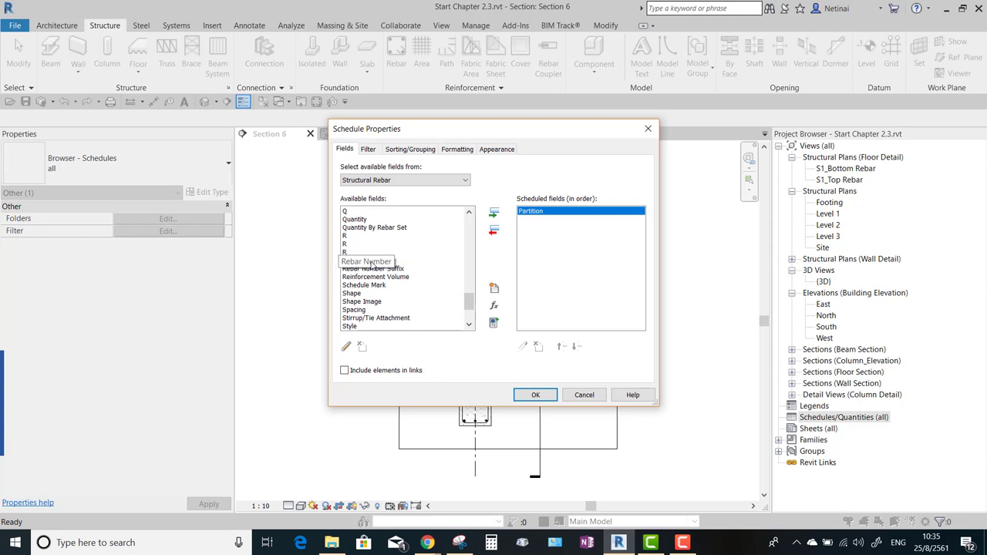
{"action": "scroll", "coordinate": [405, 270], "scroll_direction": "down", "scroll_amount": 1}
{"action": "scroll", "coordinate": [406, 274], "scroll_direction": "down", "scroll_amount": 1}
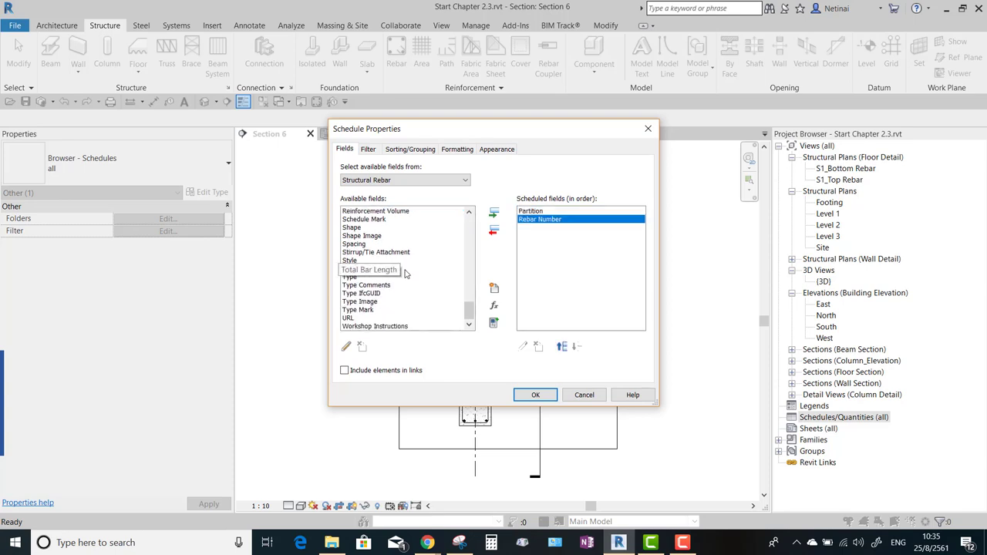
{"action": "double_click", "coordinate": [358, 278]}
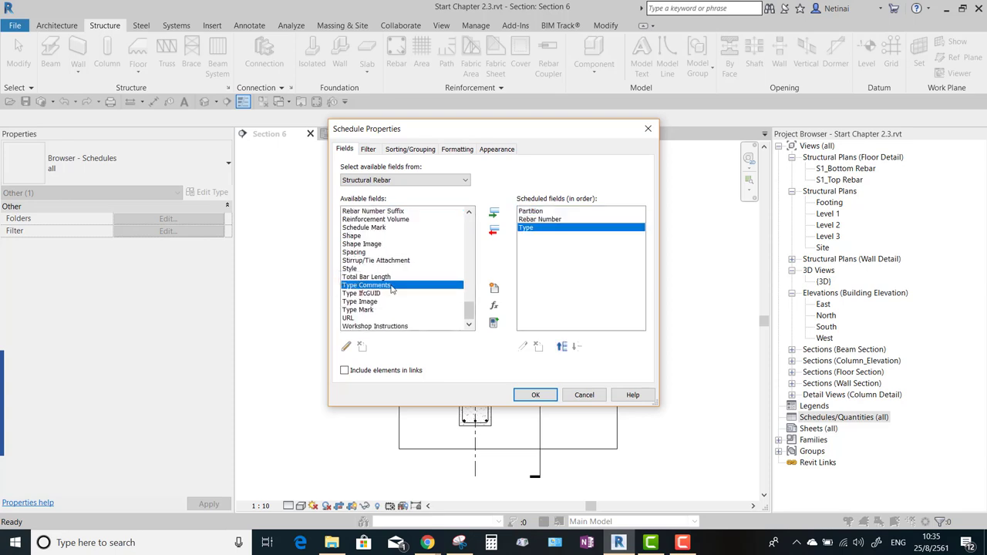
Move Type ahead of Rebar Number and create the schedule
{"action": "left_click", "coordinate": [562, 348]}
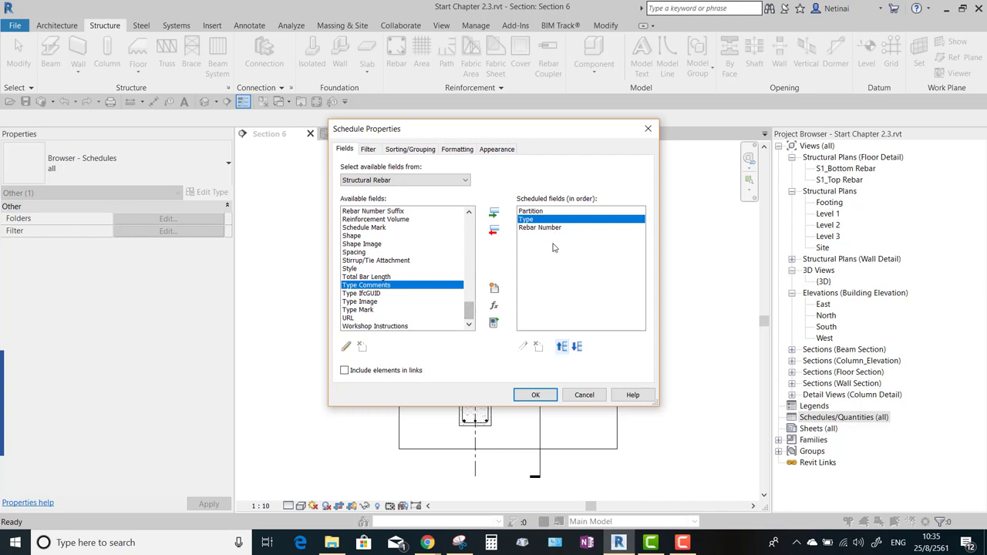
{"action": "left_click", "coordinate": [538, 229]}
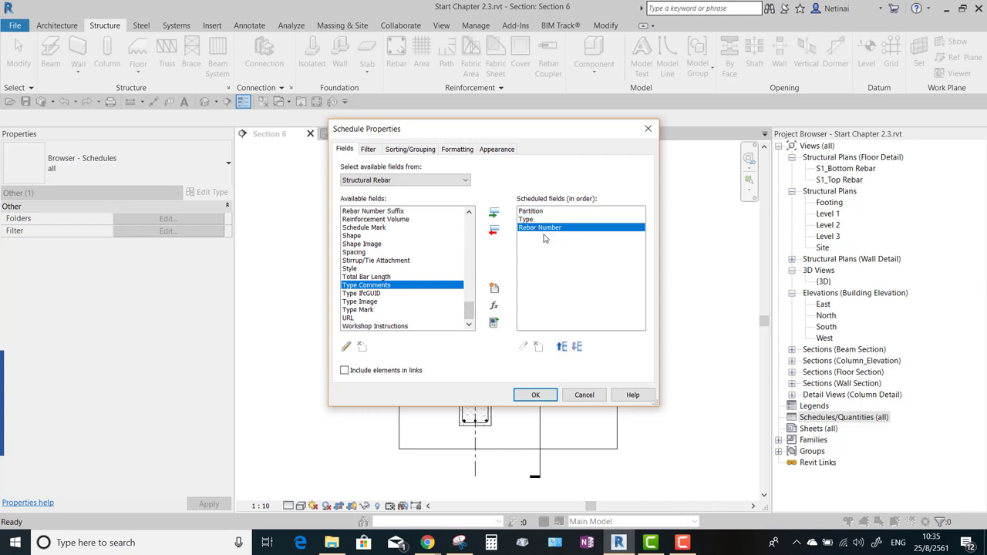
{"action": "left_click", "coordinate": [535, 395]}
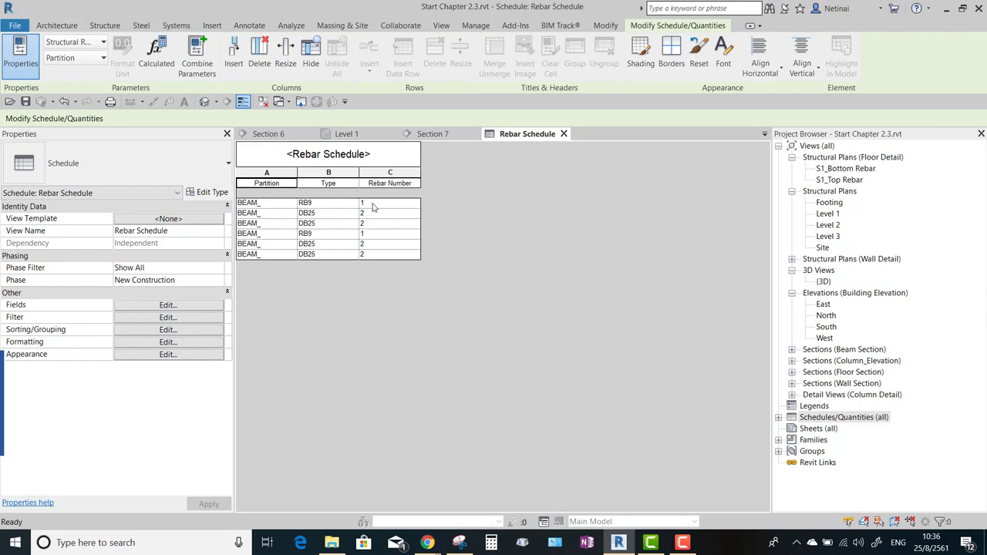
Reopen Schedule Properties with the Edit button next to Fields in the Properties palette
{"action": "left_click", "coordinate": [196, 305]}
{"action": "left_click_drag", "start_coordinate": [469, 230], "coordinate": [473, 309]}
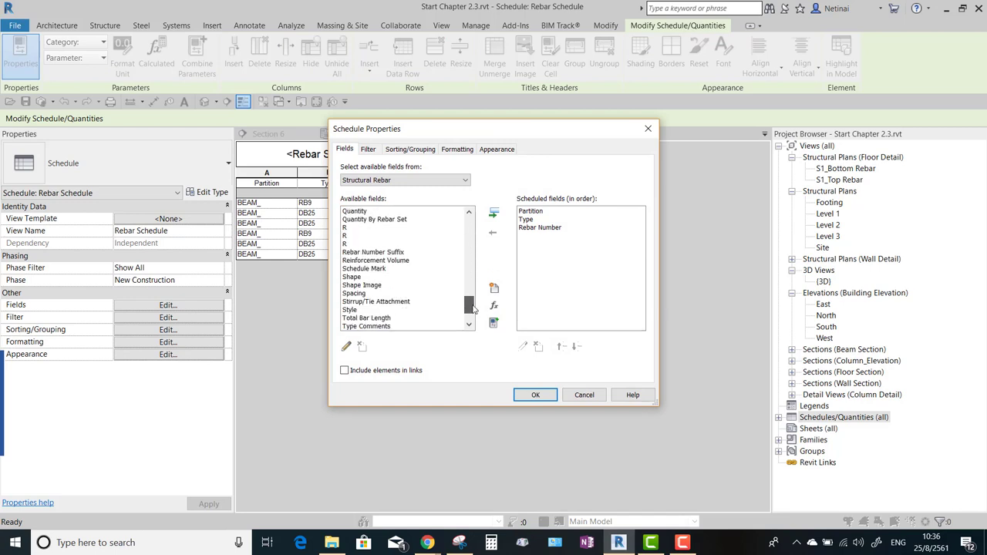
Add Shape and Bar Length fields after Rebar Number and apply the changes
{"action": "double_click", "coordinate": [350, 279]}
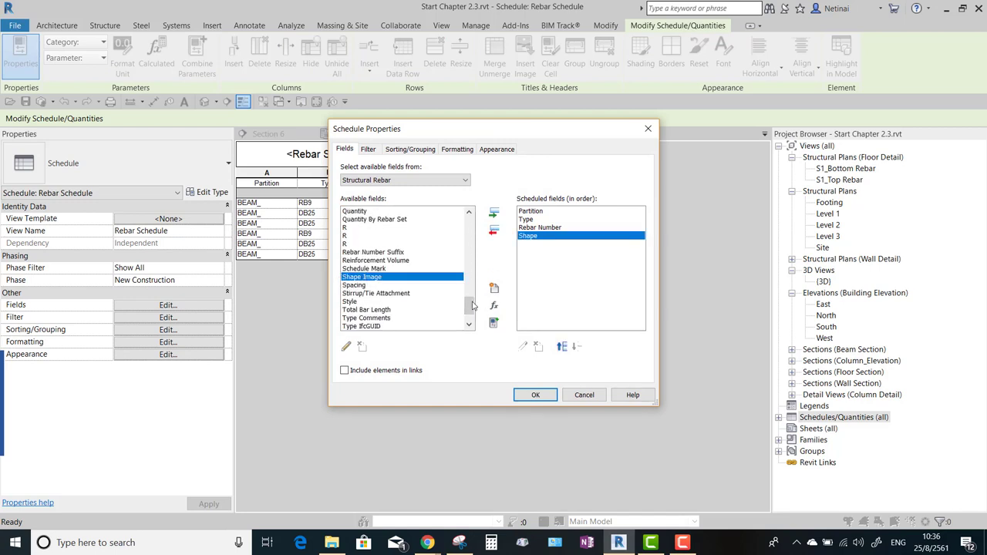
{"action": "left_click_drag", "start_coordinate": [469, 307], "coordinate": [469, 315]}
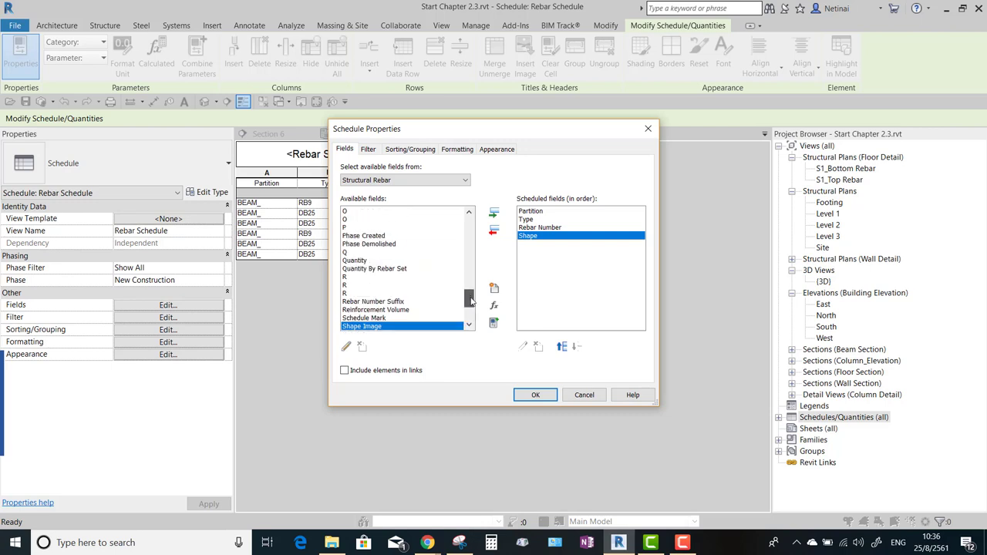
{"action": "mouse_move", "coordinate": [470, 315]}
{"action": "left_mouse_down"}
{"action": "mouse_move", "coordinate": [472, 276]}
{"action": "mouse_move", "coordinate": [477, 315]}
{"action": "left_mouse_up"}
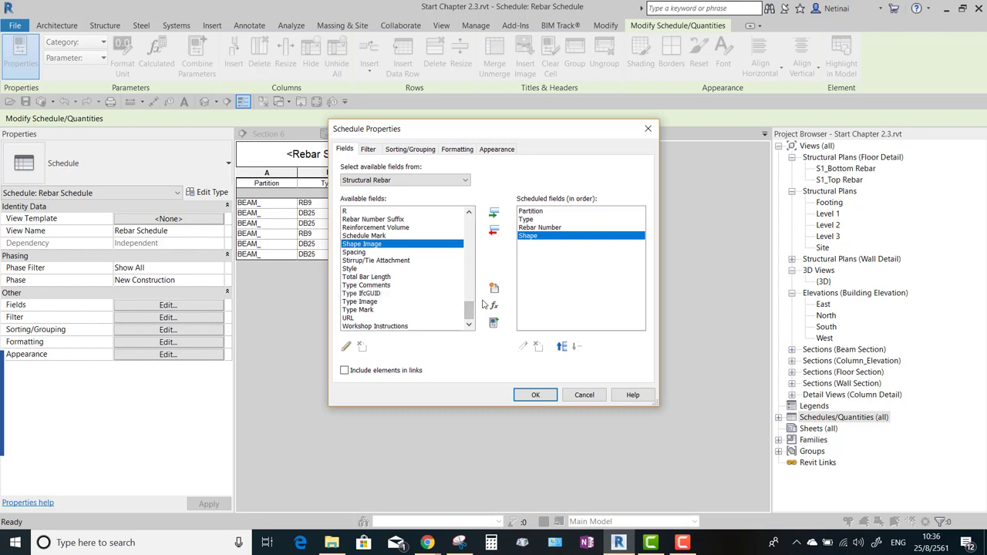
{"action": "left_click_drag", "start_coordinate": [469, 310], "coordinate": [462, 234]}
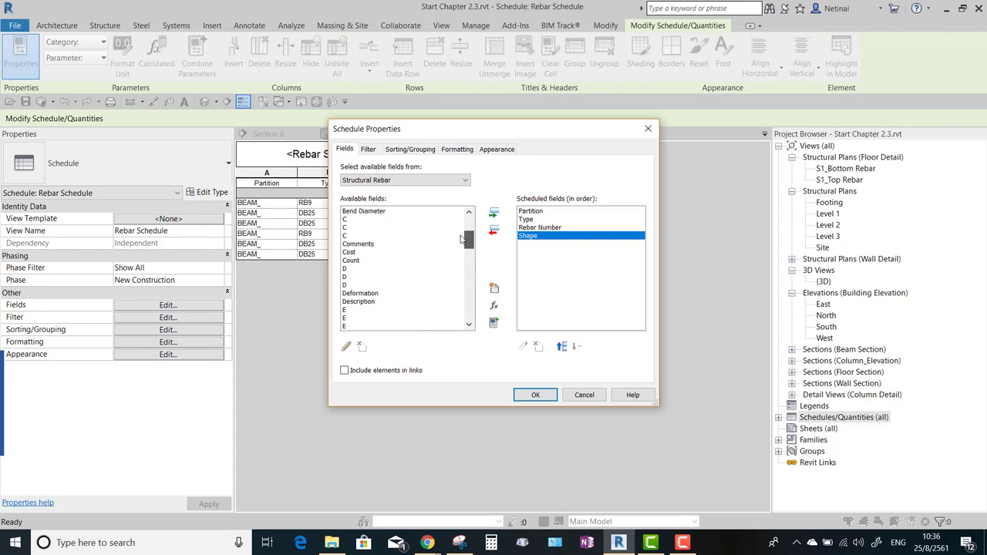
{"action": "double_click", "coordinate": [374, 270]}
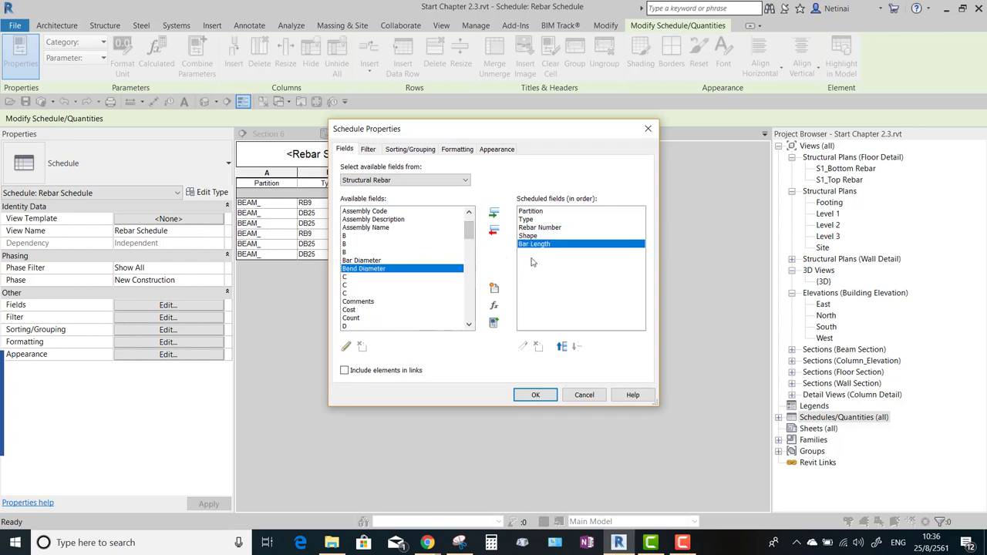
{"action": "left_click", "coordinate": [535, 395]}
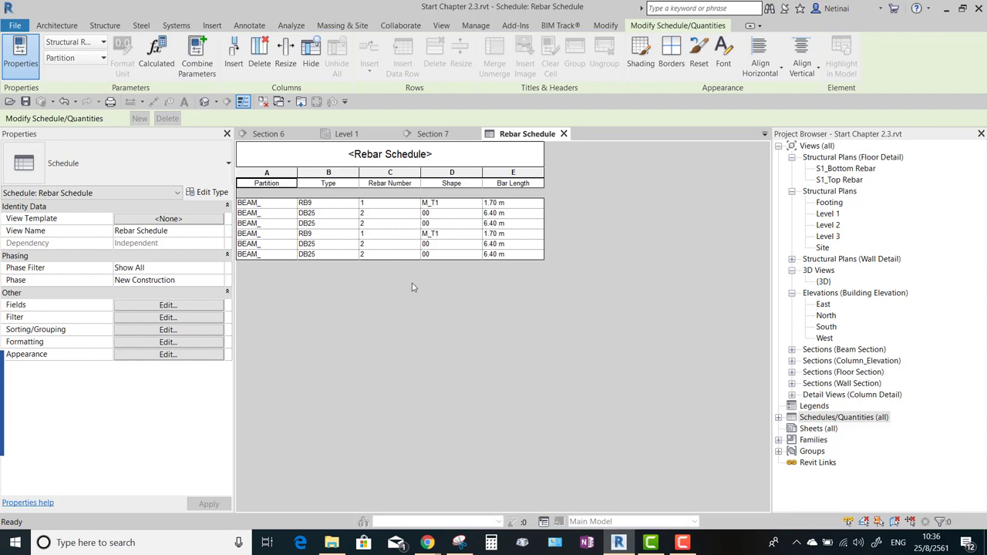
Switch to Section 6 and zoom in on the Level 1 beam and its rebar
{"action": "left_click", "coordinate": [268, 133]}
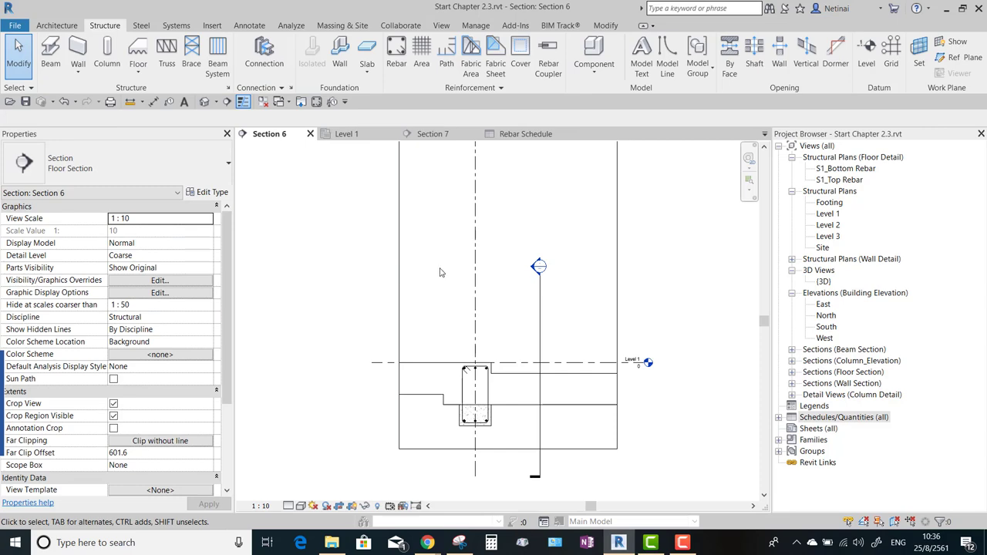
{"action": "scroll", "coordinate": [440, 272], "scroll_direction": "down", "scroll_amount": 2}
{"action": "scroll", "coordinate": [501, 274], "scroll_direction": "down", "scroll_amount": 1}
{"action": "scroll", "coordinate": [501, 271], "scroll_direction": "down", "scroll_amount": 1}
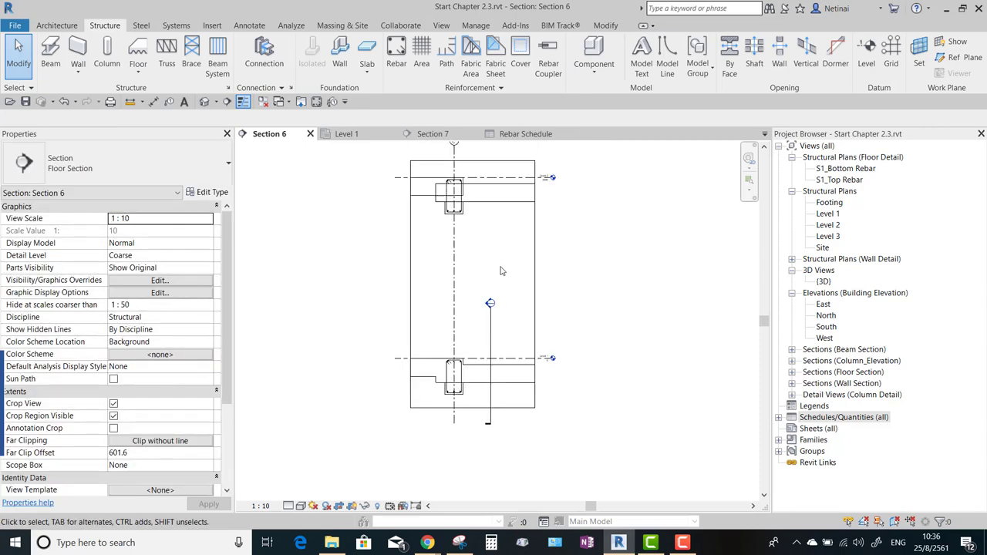
{"action": "scroll", "coordinate": [500, 271], "scroll_direction": "up", "scroll_amount": 1}
{"action": "scroll", "coordinate": [478, 263], "scroll_direction": "up", "scroll_amount": 1}
{"action": "scroll", "coordinate": [447, 250], "scroll_direction": "down", "scroll_amount": 1}
{"action": "scroll", "coordinate": [422, 241], "scroll_direction": "up", "scroll_amount": 1}
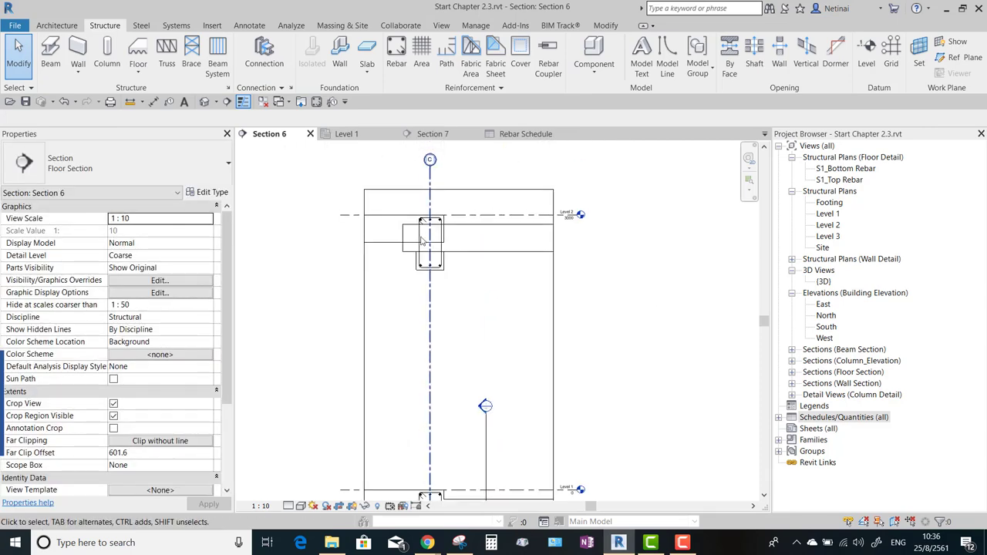
{"action": "scroll", "coordinate": [422, 242], "scroll_direction": "up", "scroll_amount": 1}
{"action": "scroll", "coordinate": [443, 255], "scroll_direction": "down", "scroll_amount": 1}
{"action": "middle_click_drag", "start_coordinate": [452, 376], "coordinate": [448, 261]}
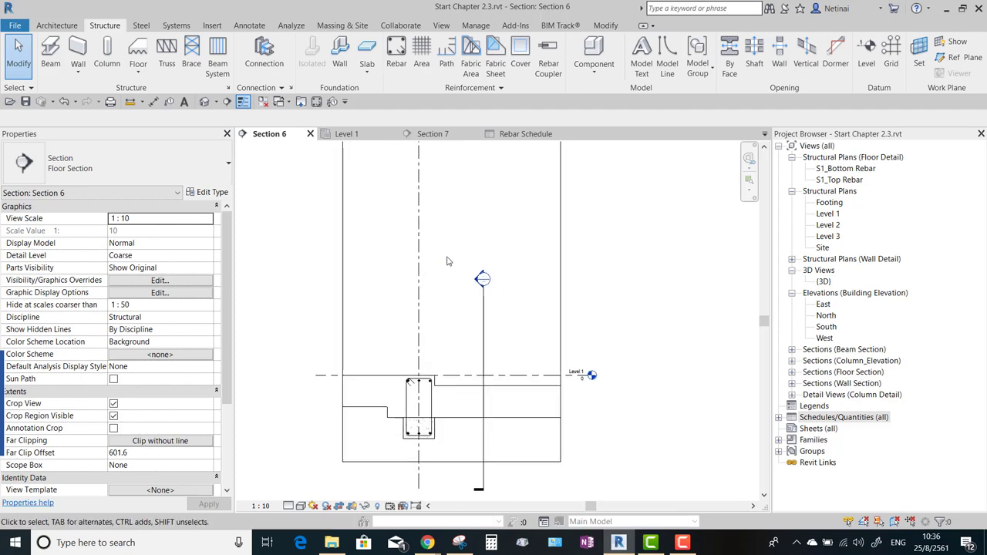
{"action": "middle_click_drag", "start_coordinate": [447, 344], "coordinate": [447, 232]}
{"action": "scroll", "coordinate": [455, 289], "scroll_direction": "up", "scroll_amount": 1}
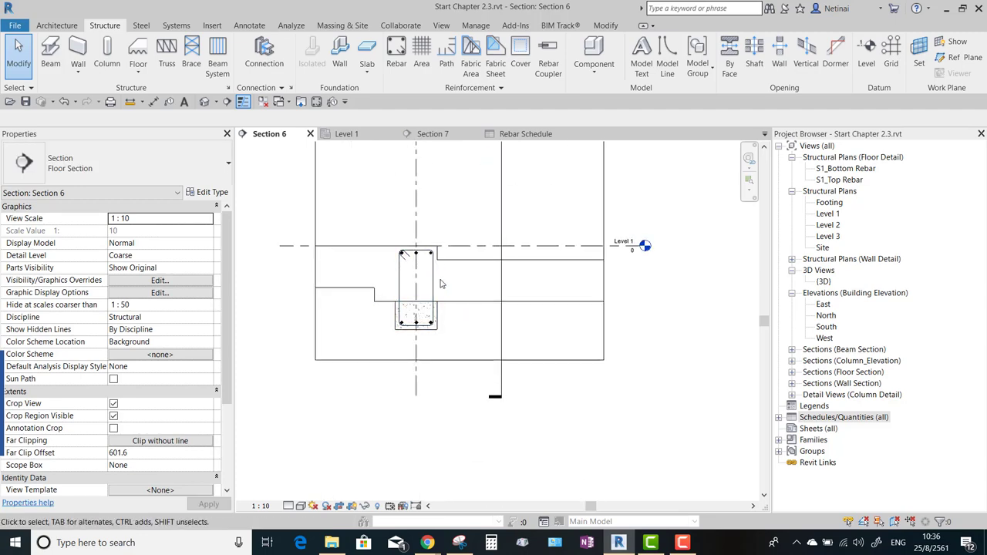
{"action": "scroll", "coordinate": [409, 241], "scroll_direction": "up", "scroll_amount": 1}
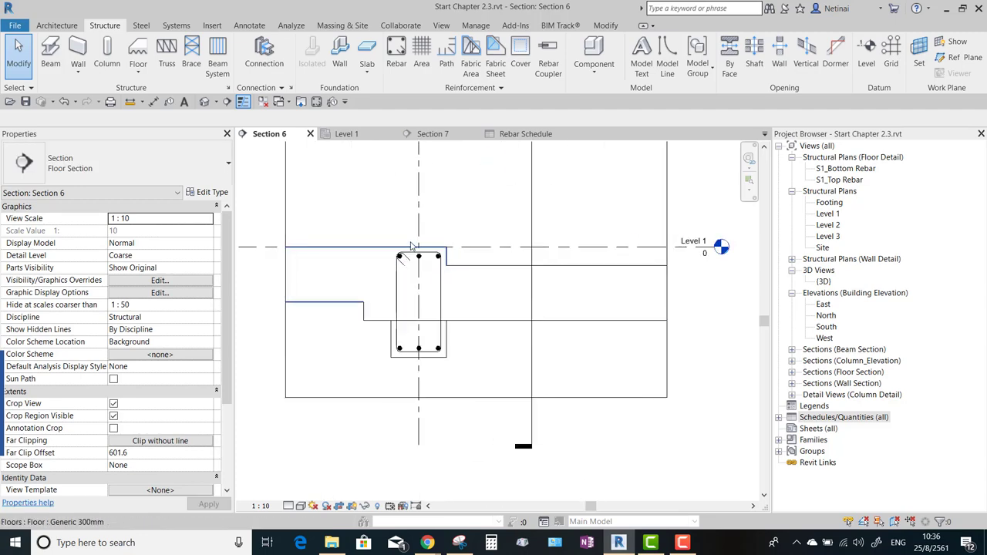
Filter the Level 1 beam selection to its three rebars and set their Partition to BEAM_LVL1
{"action": "left_click_drag", "start_coordinate": [334, 192], "coordinate": [486, 389]}
{"action": "left_click", "coordinate": [518, 64]}
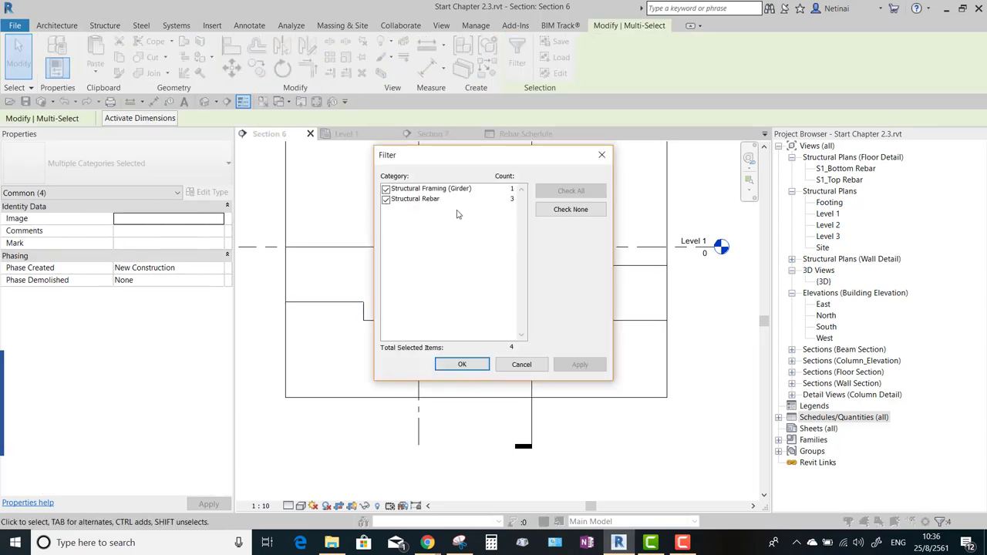
{"action": "left_click", "coordinate": [386, 189]}
{"action": "left_click", "coordinate": [462, 364]}
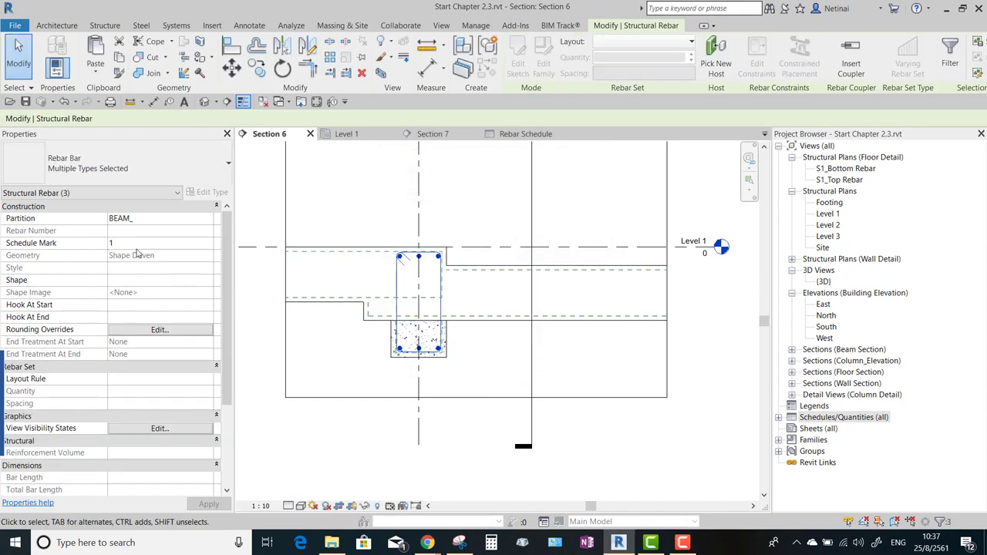
{"action": "left_click", "coordinate": [163, 220]}
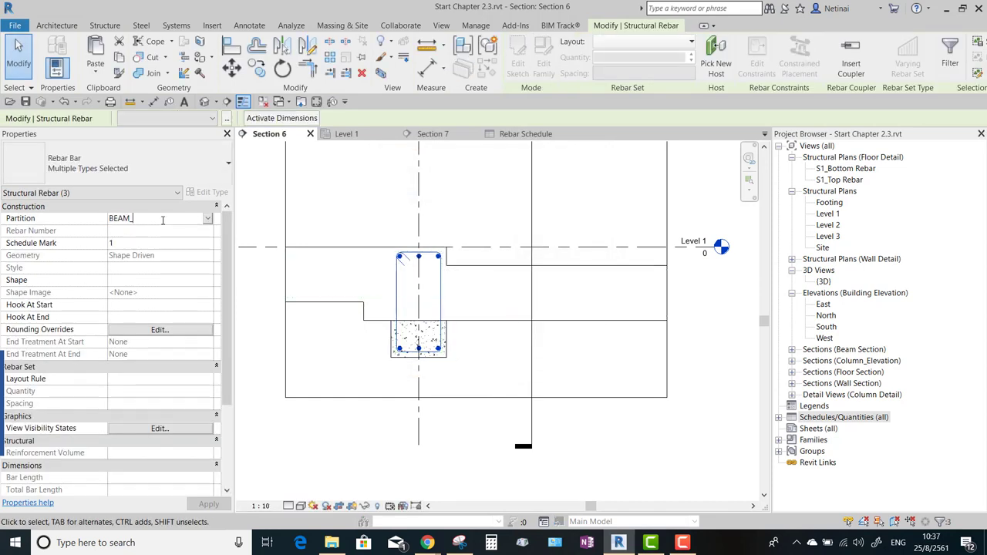
{"action": "type", "text": "LVL1"}
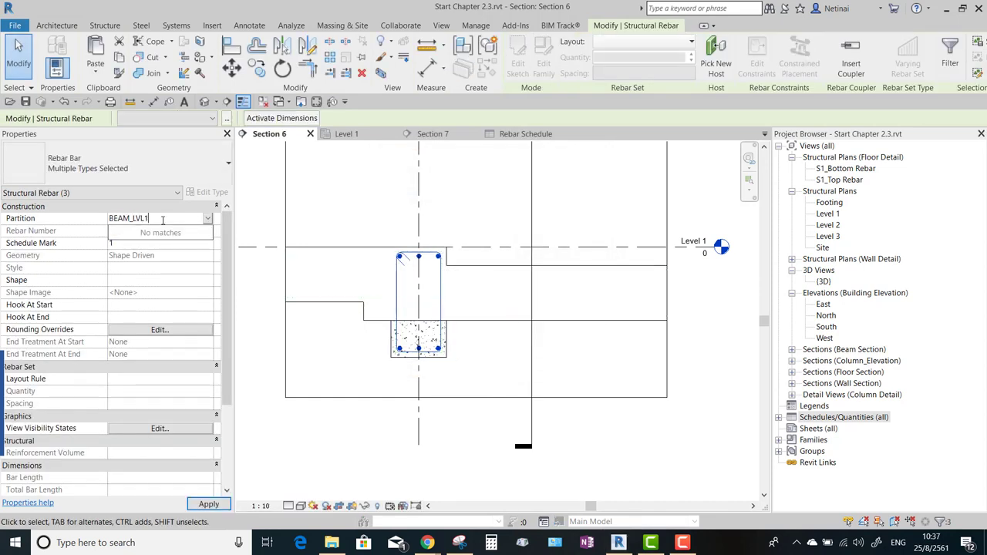
{"action": "key", "text": "Return"}
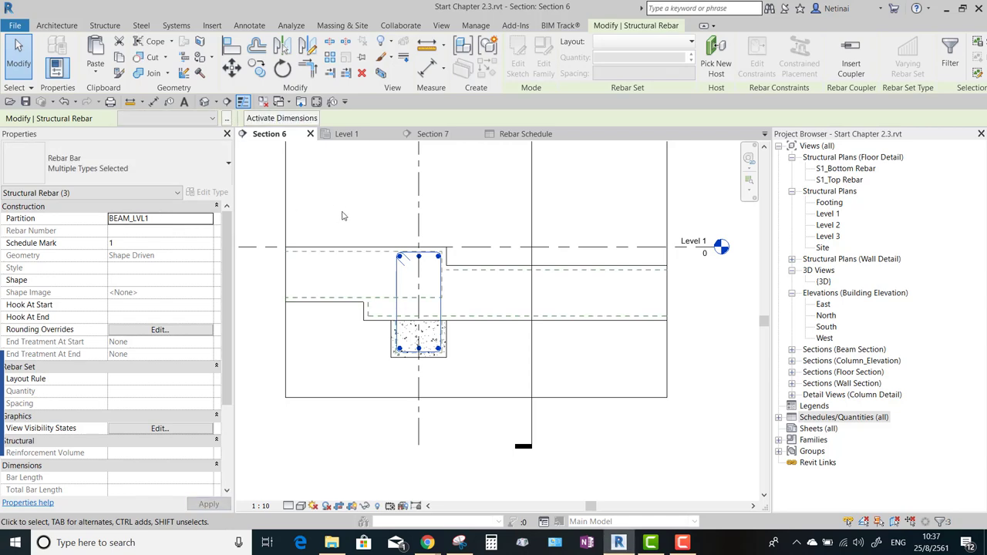
Check the BEAM_LVL1 rows in the Rebar Schedule, then return to Section 6
{"action": "scroll", "coordinate": [375, 218], "scroll_direction": "down", "scroll_amount": 2}
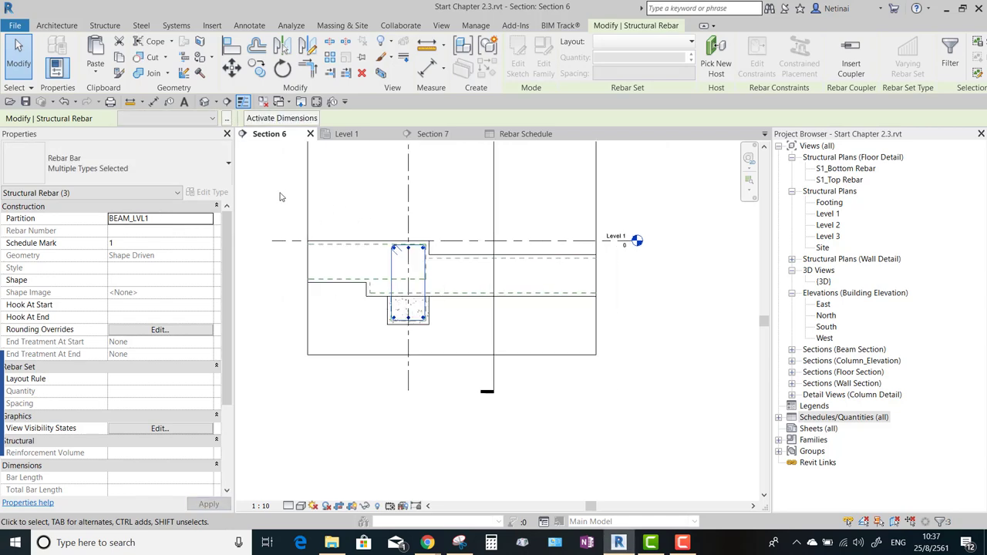
{"action": "middle_click_drag", "start_coordinate": [280, 196], "coordinate": [298, 250]}
{"action": "left_click", "coordinate": [298, 250]}
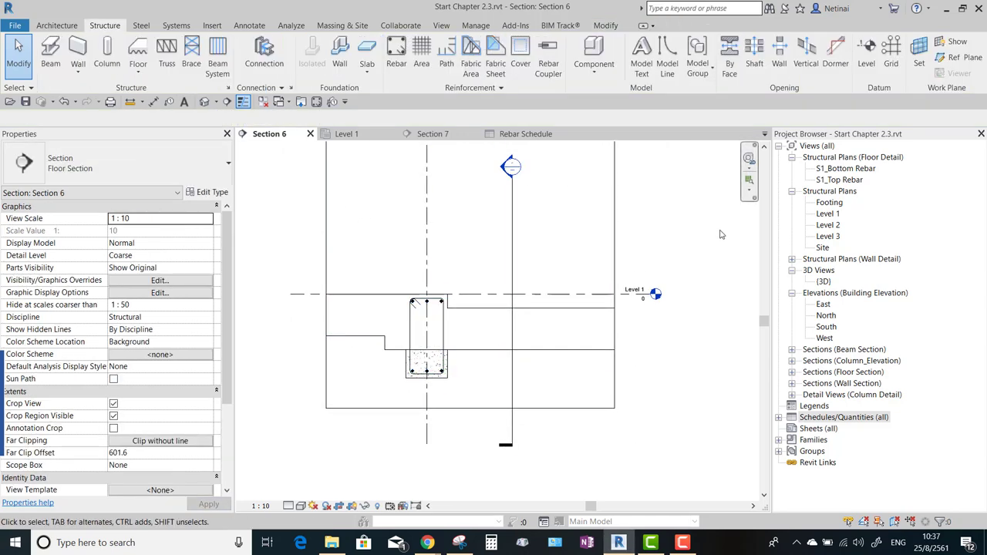
{"action": "left_click", "coordinate": [526, 134]}
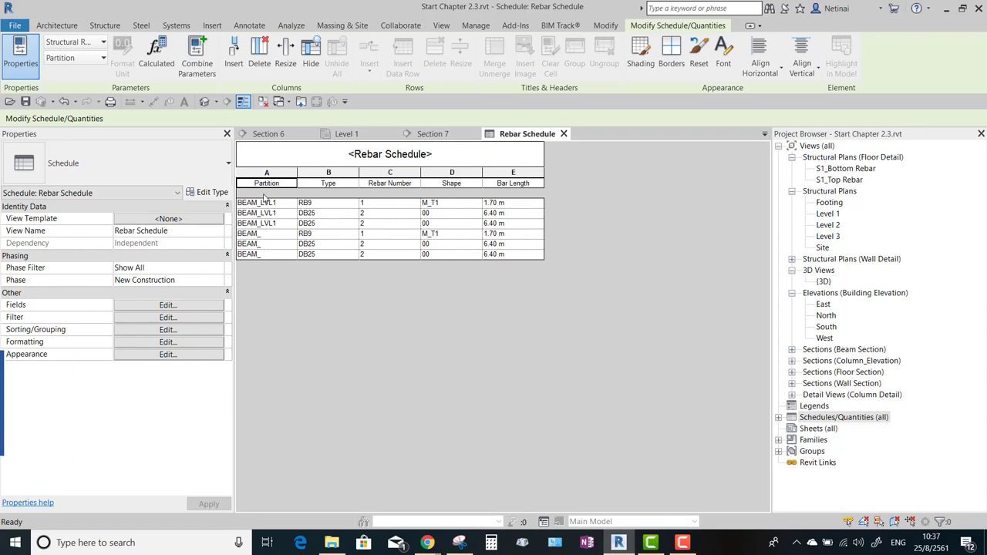
{"action": "left_click", "coordinate": [269, 133]}
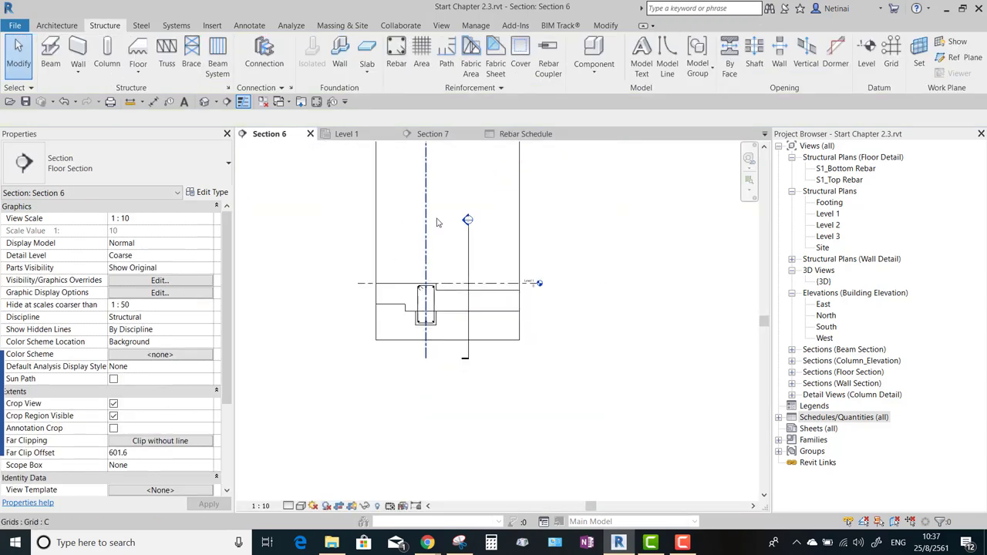
Filter the upper beam selection to its three rebars and set their Partition to BEAM_LVL2
{"action": "scroll", "coordinate": [417, 189], "scroll_direction": "up", "scroll_amount": 3}
{"action": "left_click_drag", "start_coordinate": [413, 190], "coordinate": [522, 379]}
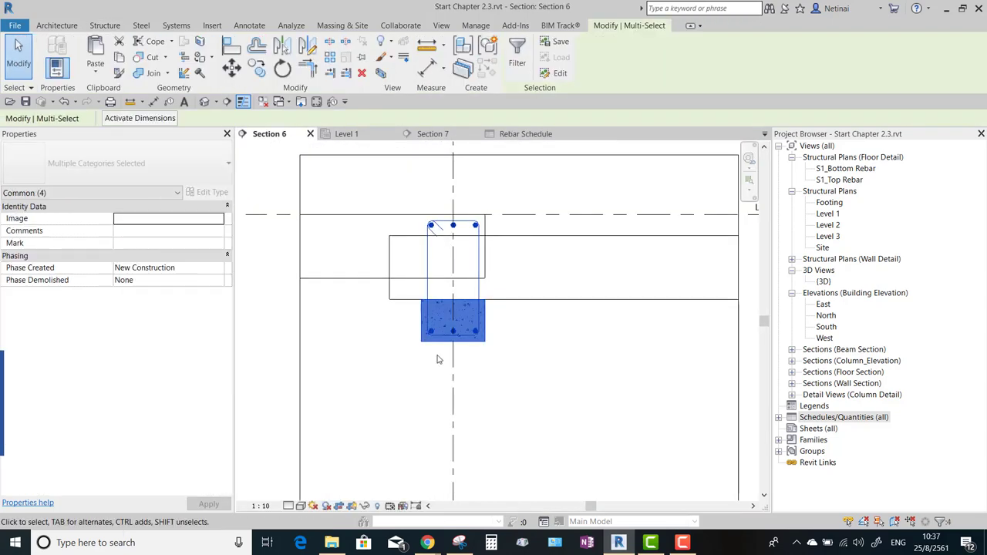
{"action": "left_click", "coordinate": [517, 58]}
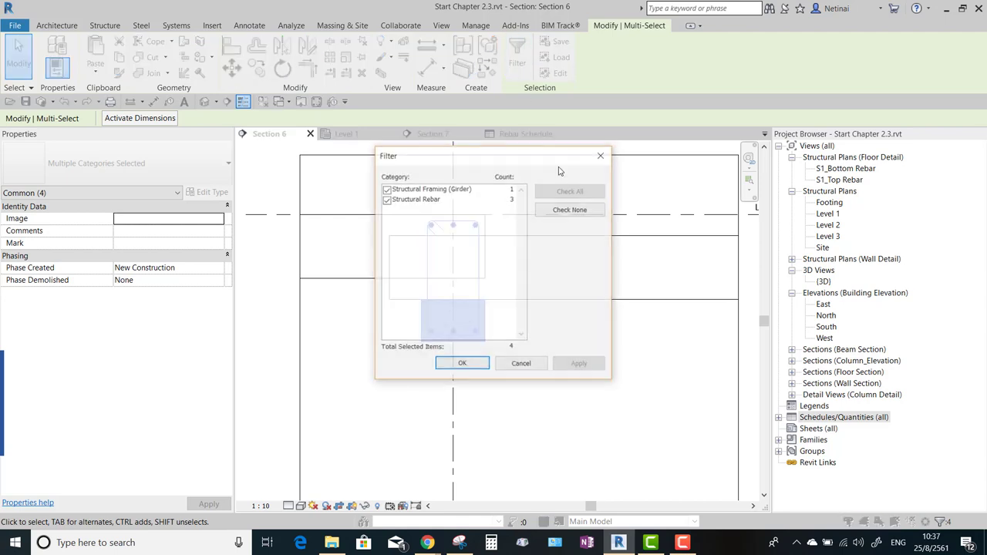
{"action": "left_click", "coordinate": [571, 209]}
{"action": "left_click", "coordinate": [386, 199]}
{"action": "left_click", "coordinate": [462, 365]}
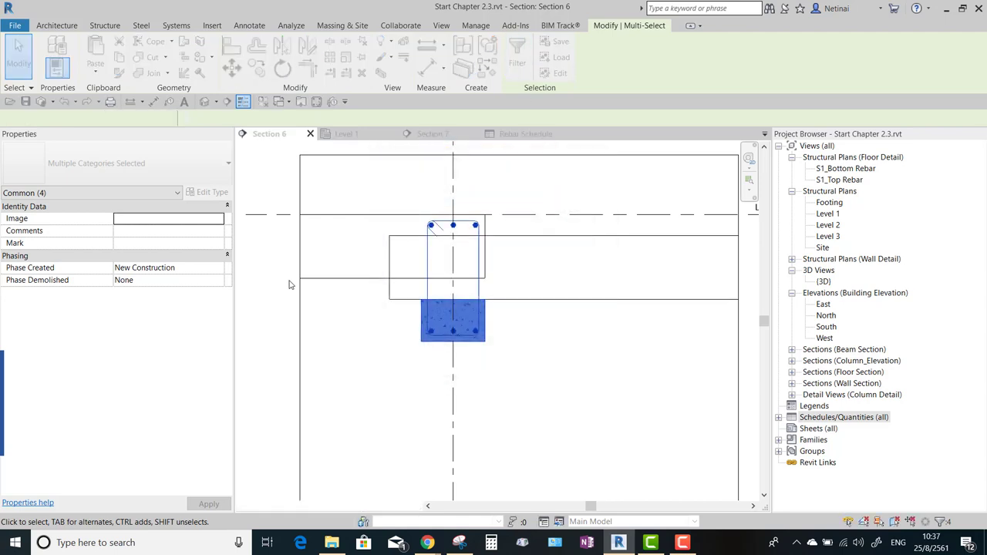
{"action": "left_click", "coordinate": [158, 220]}
{"action": "type", "text": "L"}
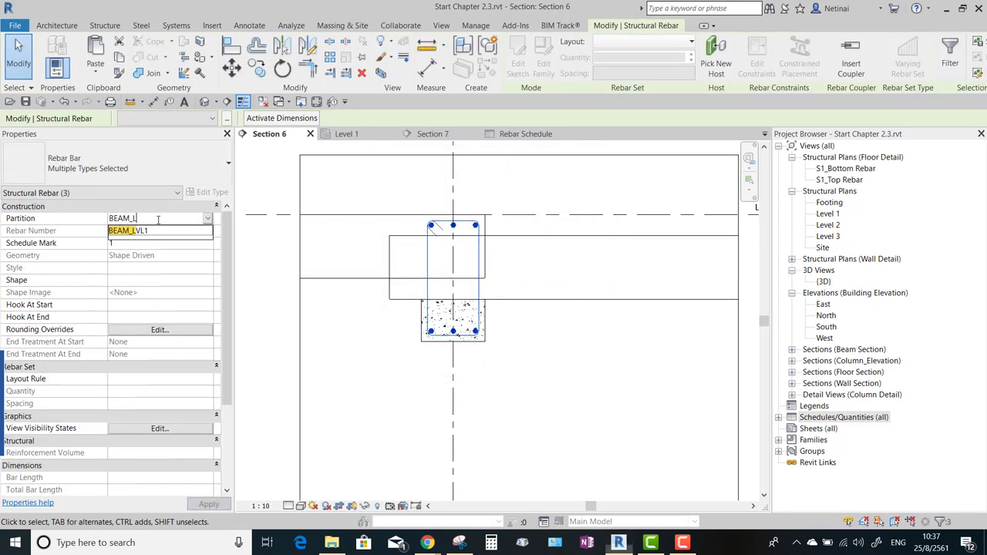
{"action": "type", "text": "VL2"}
{"action": "key", "text": "Return"}
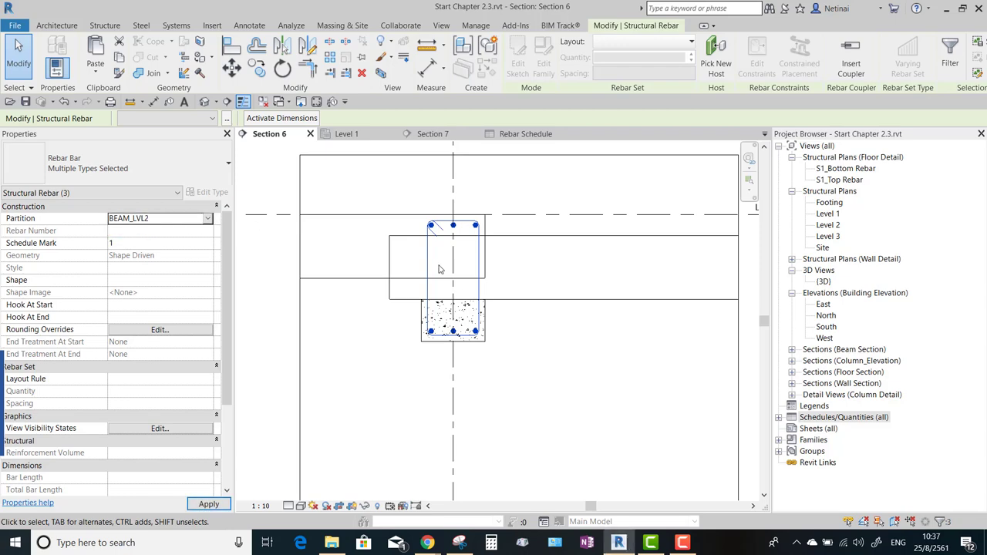
Deselect the rebar and review both partitions in the Rebar Schedule
{"action": "scroll", "coordinate": [432, 262], "scroll_direction": "down", "scroll_amount": 4}
{"action": "left_click", "coordinate": [339, 315]}
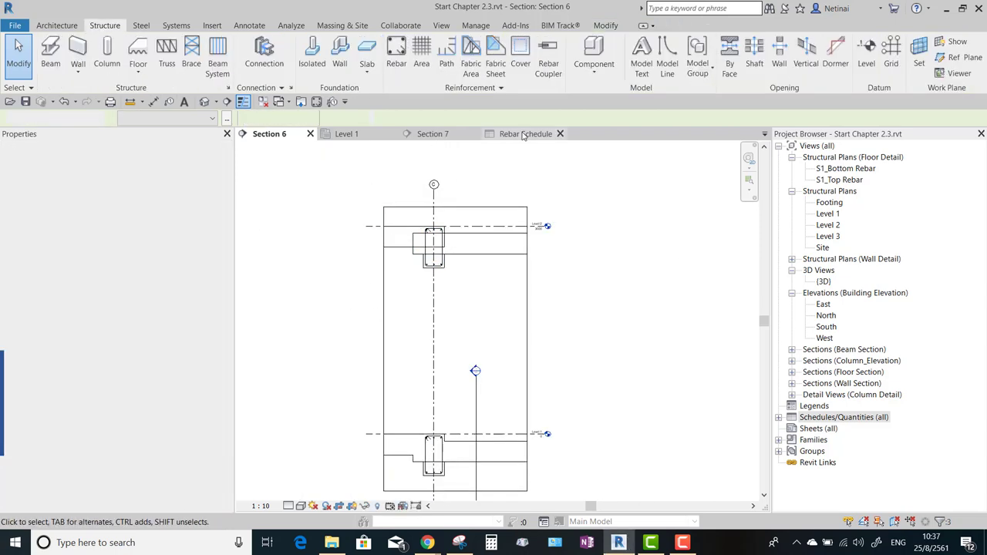
{"action": "left_click", "coordinate": [525, 134]}
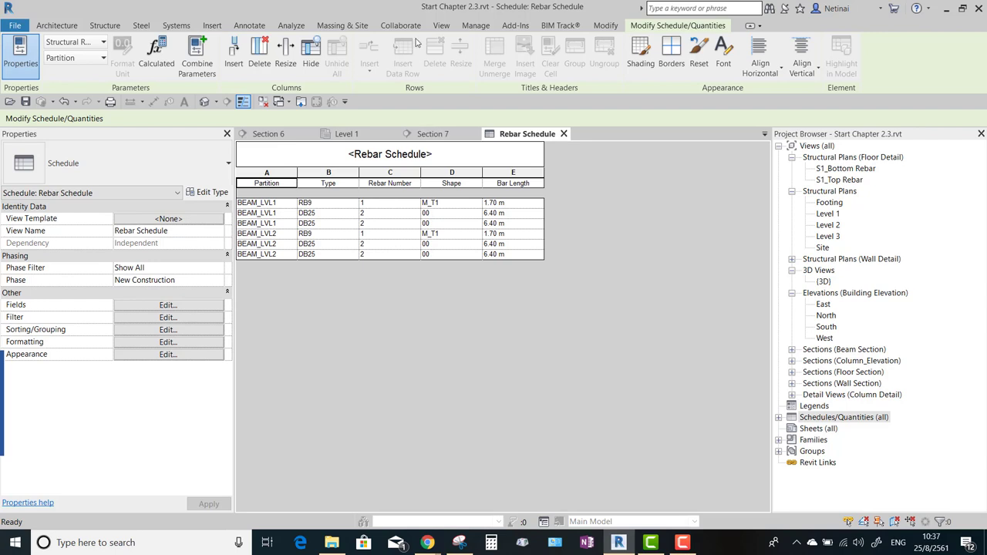
{"action": "left_click", "coordinate": [116, 26]}
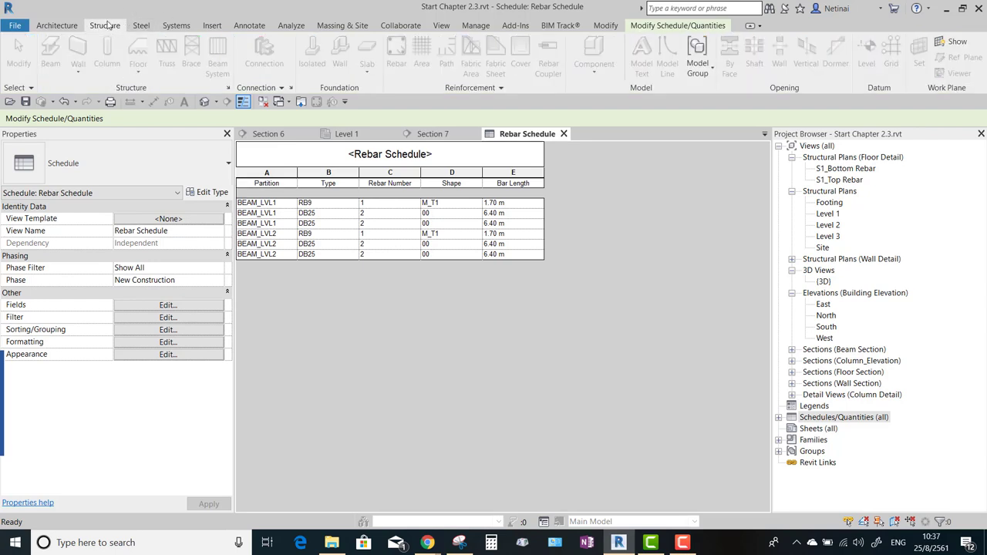
In Reinforcement Numbers, set the BEAM_LVL2 Rebar Start to 20 and apply
{"action": "left_click", "coordinate": [503, 89]}
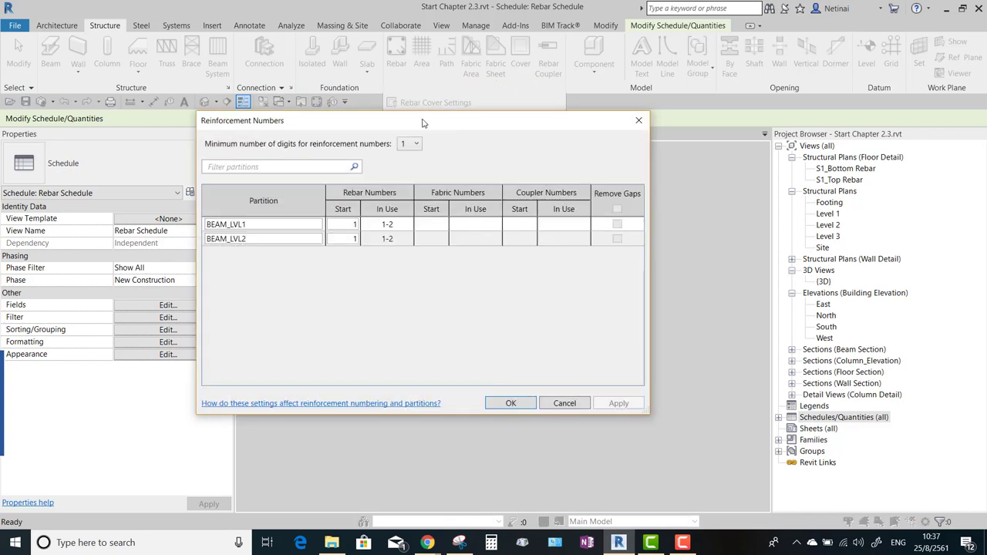
{"action": "left_click_drag", "start_coordinate": [425, 123], "coordinate": [723, 148]}
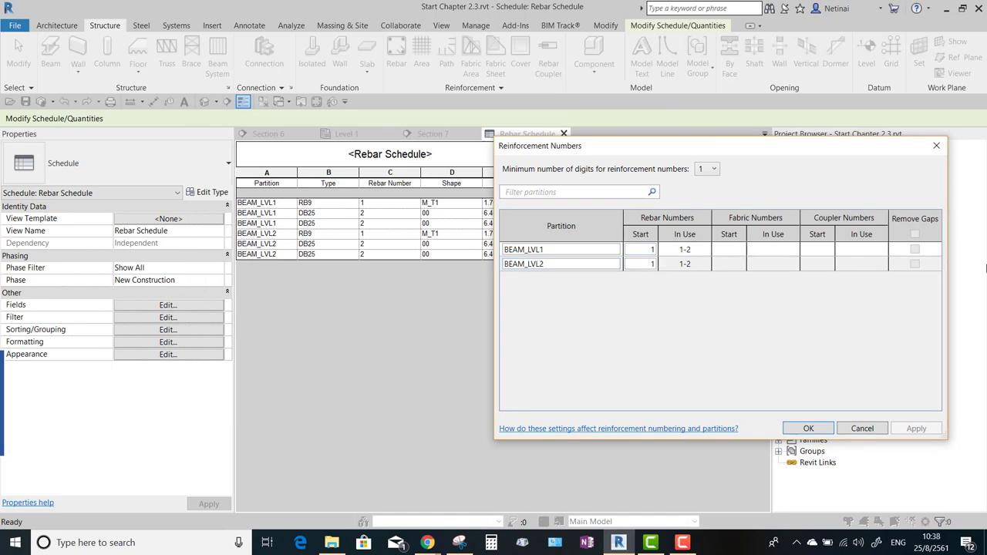
{"action": "double_click", "coordinate": [637, 265]}
{"action": "key", "text": "shift+Home"}
{"action": "type", "text": "2"}
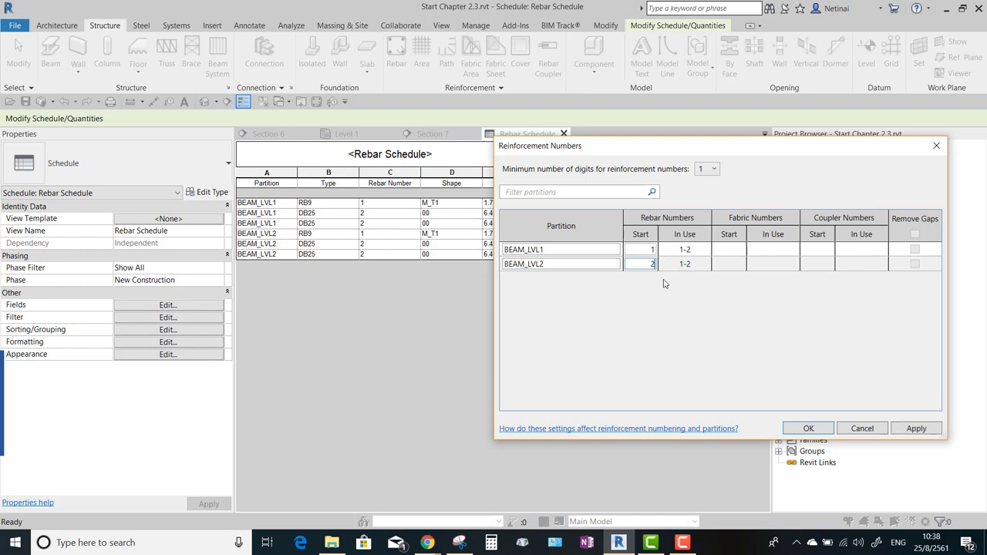
{"action": "left_click", "coordinate": [920, 431]}
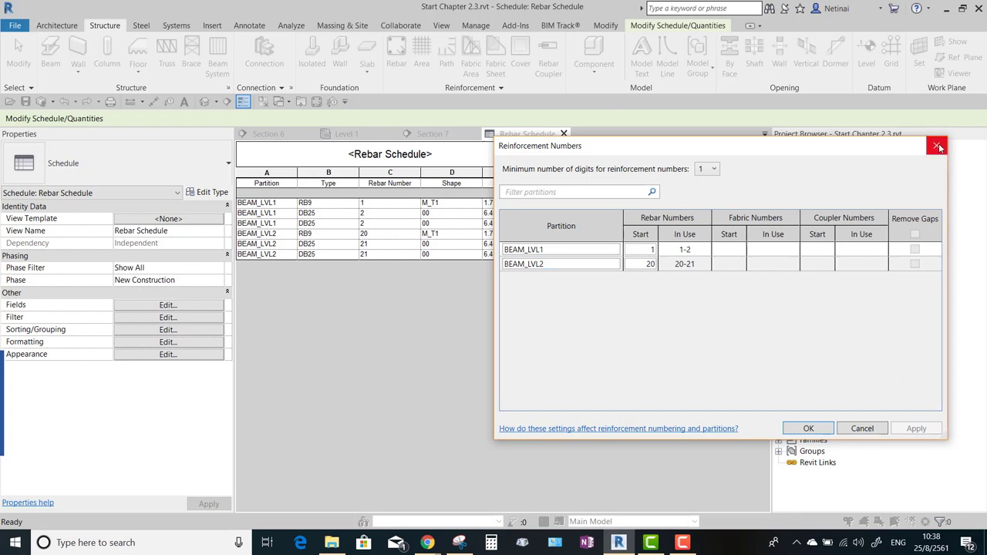
{"action": "left_click", "coordinate": [815, 428]}
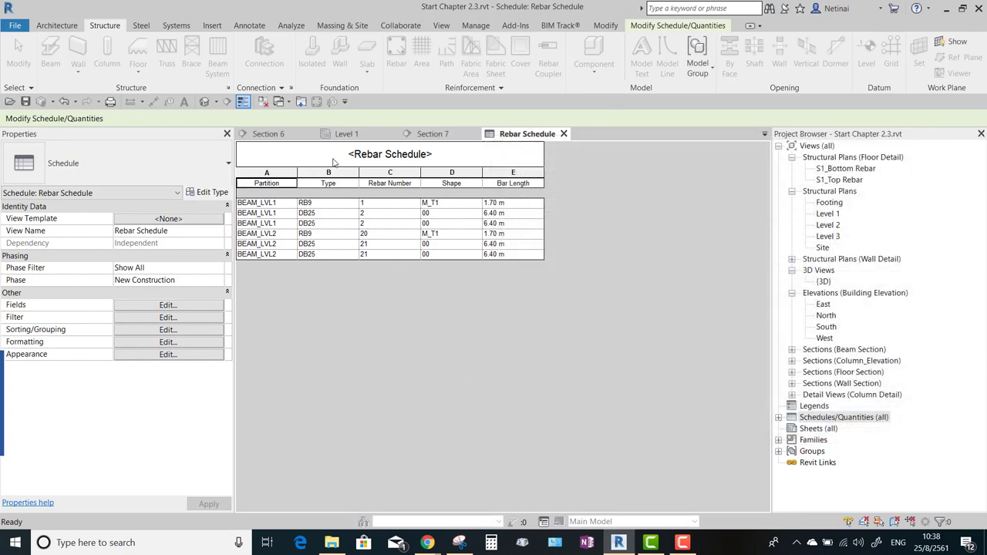
Open the Section 7 beam section from the Level 1 plan
{"action": "left_click", "coordinate": [250, 139]}
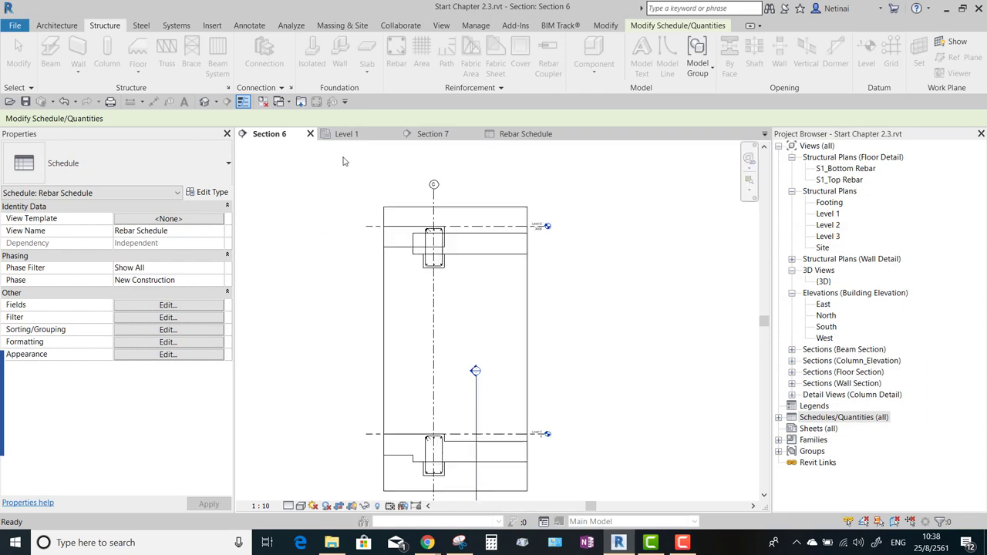
{"action": "left_click", "coordinate": [378, 134]}
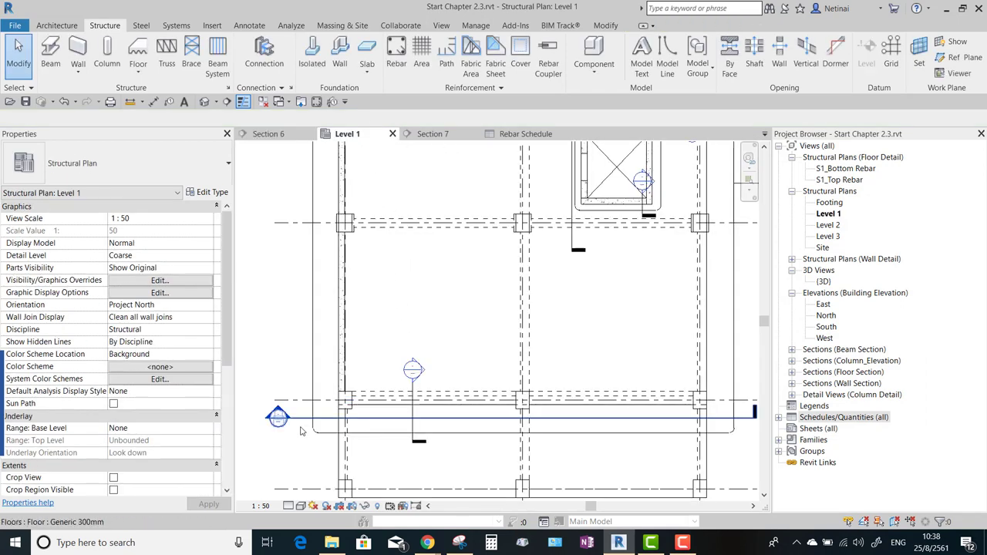
{"action": "scroll", "coordinate": [274, 412], "scroll_direction": "up", "scroll_amount": 2}
{"action": "double_click", "coordinate": [279, 396]}
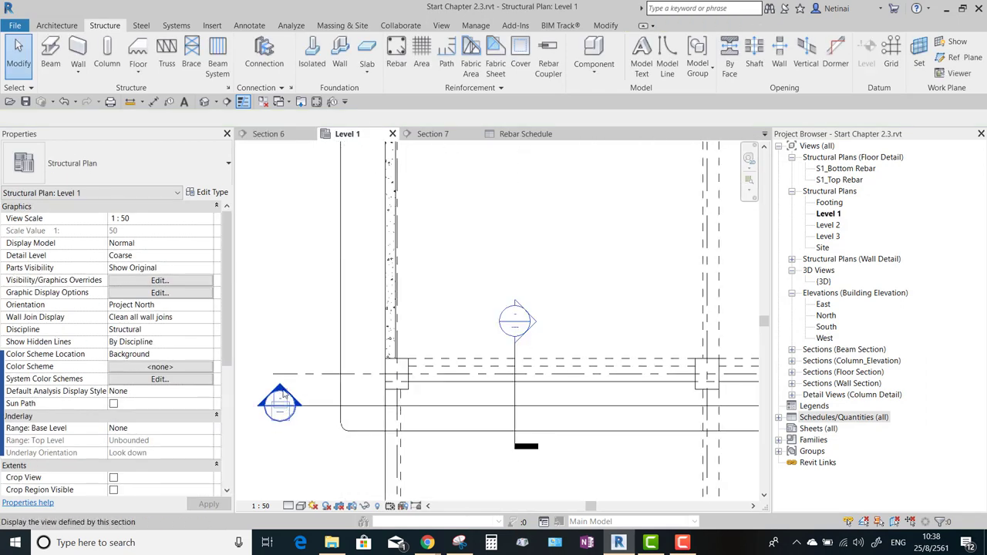
{"action": "scroll", "coordinate": [349, 297], "scroll_direction": "down", "scroll_amount": 2}
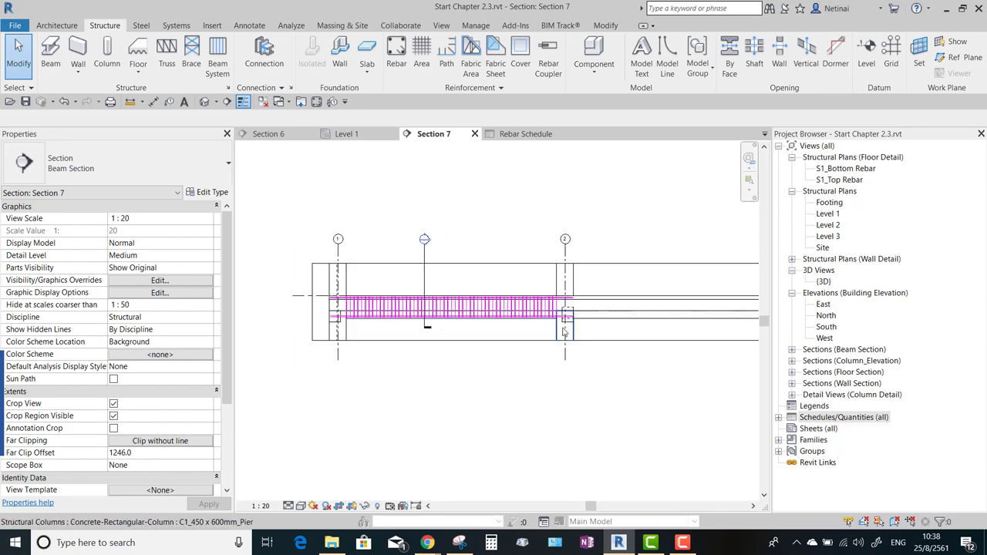
{"action": "scroll", "coordinate": [582, 339], "scroll_direction": "up", "scroll_amount": 1}
{"action": "scroll", "coordinate": [583, 332], "scroll_direction": "up", "scroll_amount": 1}
{"action": "scroll", "coordinate": [582, 328], "scroll_direction": "up", "scroll_amount": 2}
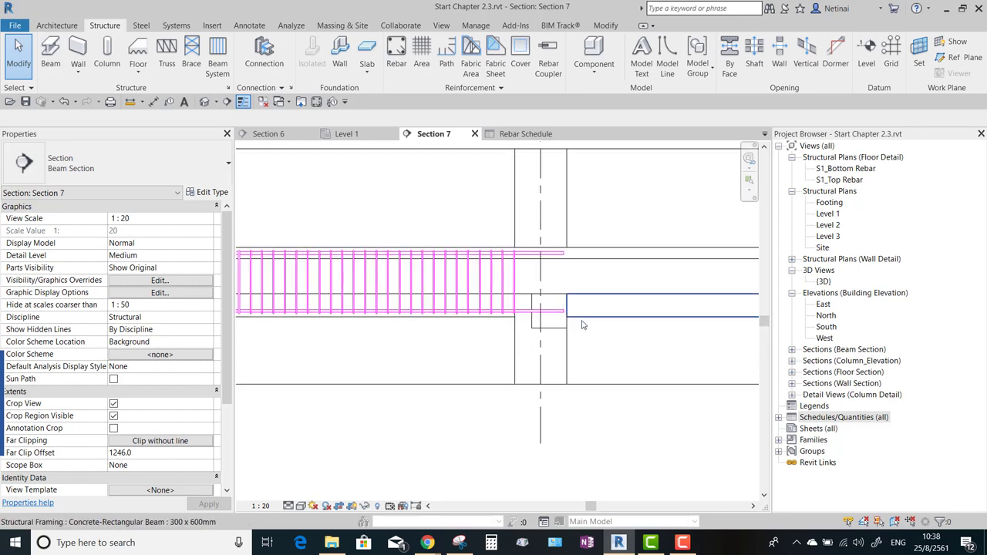
{"action": "scroll", "coordinate": [494, 270], "scroll_direction": "down", "scroll_amount": 1}
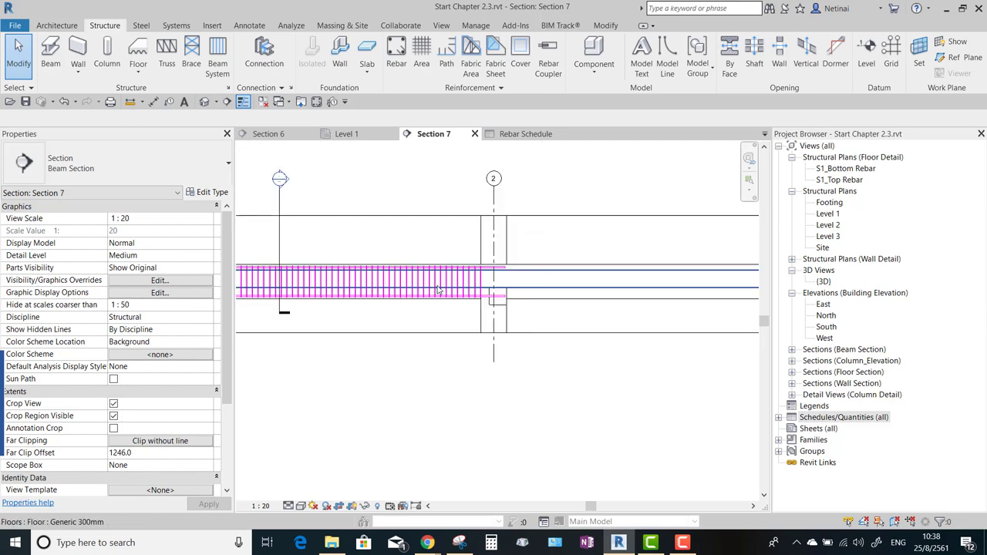
{"action": "scroll", "coordinate": [428, 288], "scroll_direction": "up", "scroll_amount": 1}
{"action": "scroll", "coordinate": [537, 312], "scroll_direction": "up", "scroll_amount": 1}
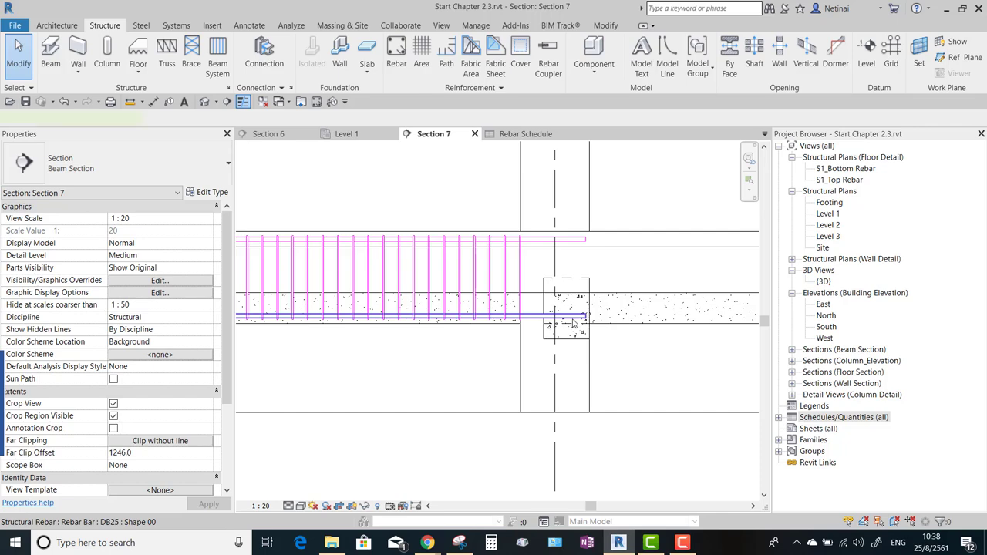
Copy the bottom DB25 rebar set from grid 1 to grid 2
{"action": "left_click", "coordinate": [573, 322]}
{"action": "scroll", "coordinate": [555, 309], "scroll_direction": "down", "scroll_amount": 2}
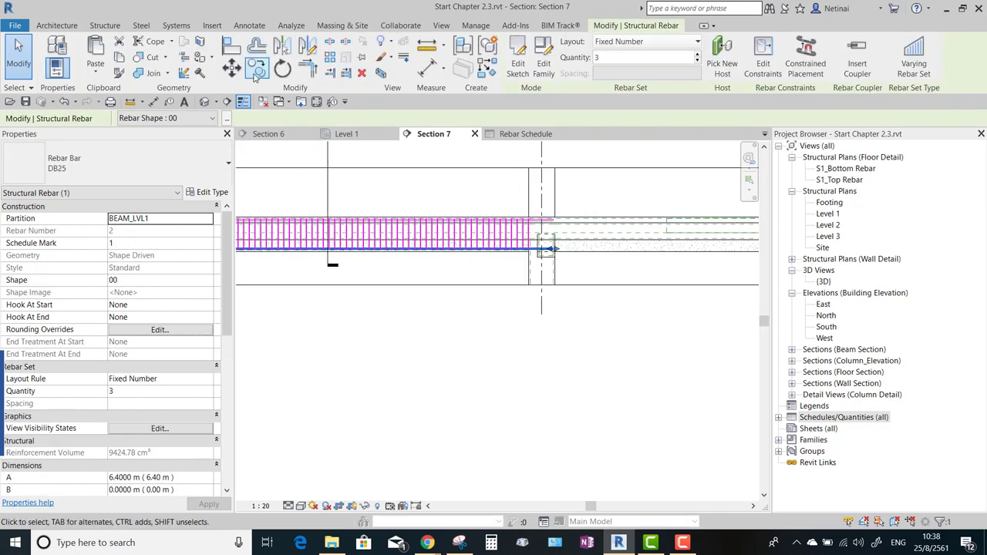
{"action": "left_click", "coordinate": [257, 70]}
{"action": "scroll", "coordinate": [523, 280], "scroll_direction": "down", "scroll_amount": 2}
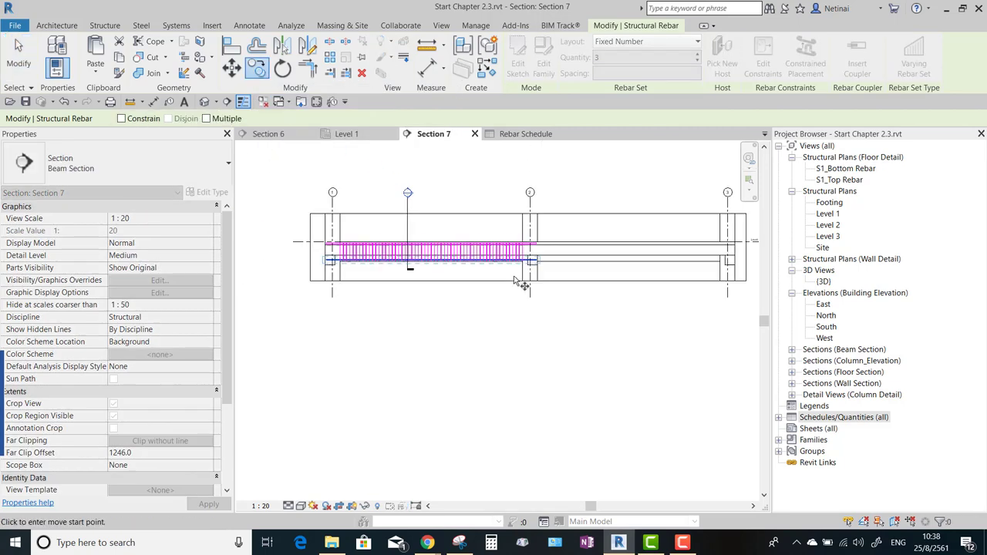
{"action": "scroll", "coordinate": [393, 278], "scroll_direction": "up", "scroll_amount": 2}
{"action": "left_click", "coordinate": [341, 298]}
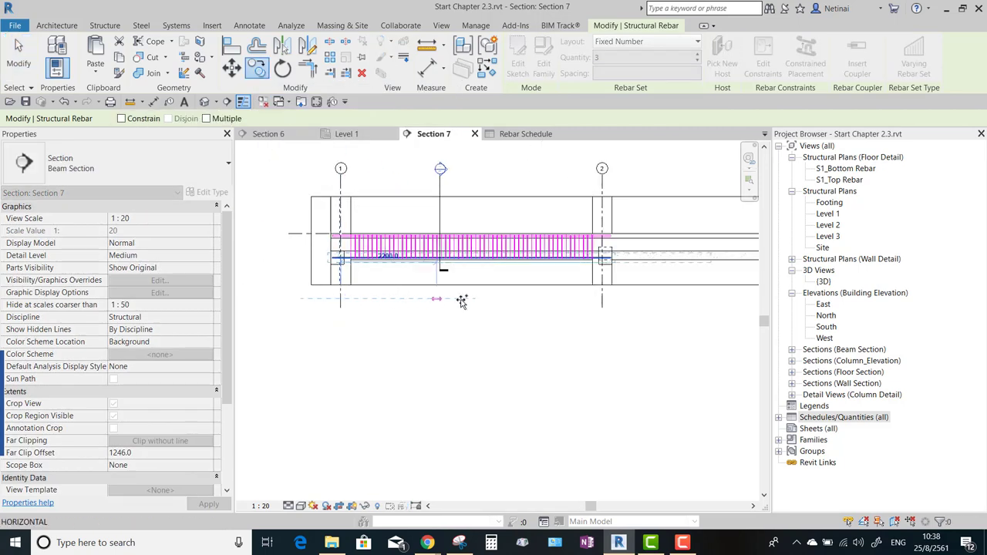
{"action": "left_click", "coordinate": [602, 297]}
{"action": "scroll", "coordinate": [434, 255], "scroll_direction": "up", "scroll_amount": 2}
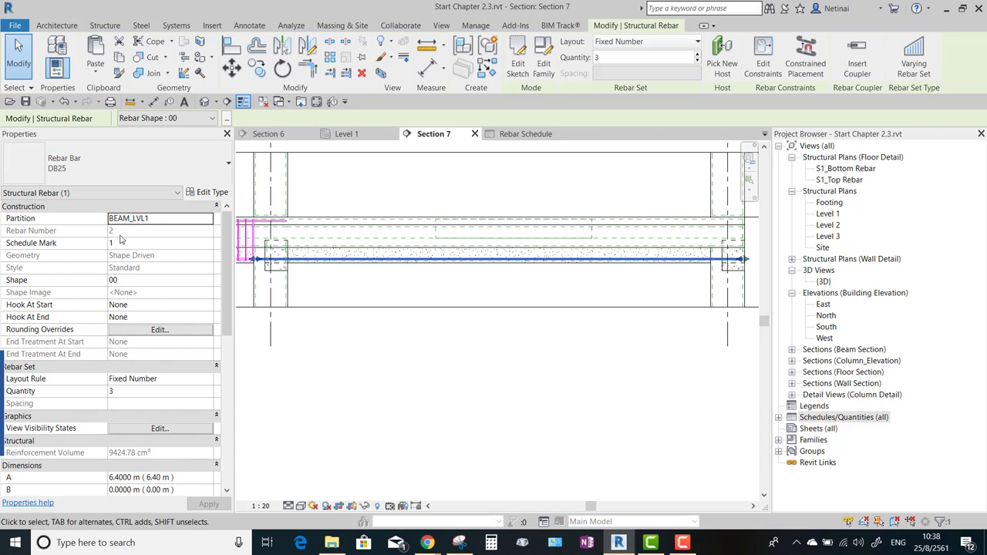
Drag both ends of the copied DB25 bar inward to 1.64 m and confirm it schedules as BEAM_LVL1 number 3
{"action": "left_click_drag", "start_coordinate": [254, 260], "coordinate": [401, 259]}
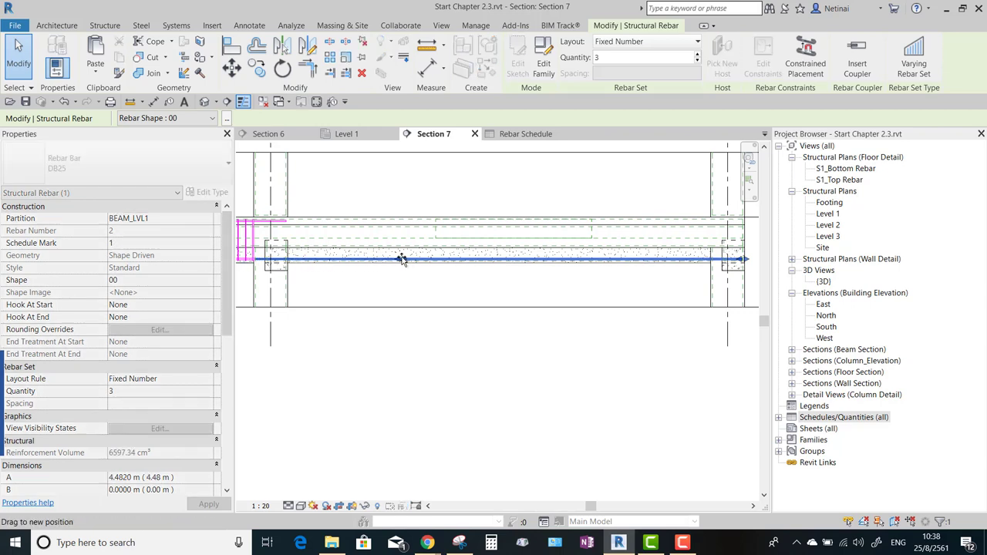
{"action": "left_click_drag", "start_coordinate": [739, 259], "coordinate": [532, 259]}
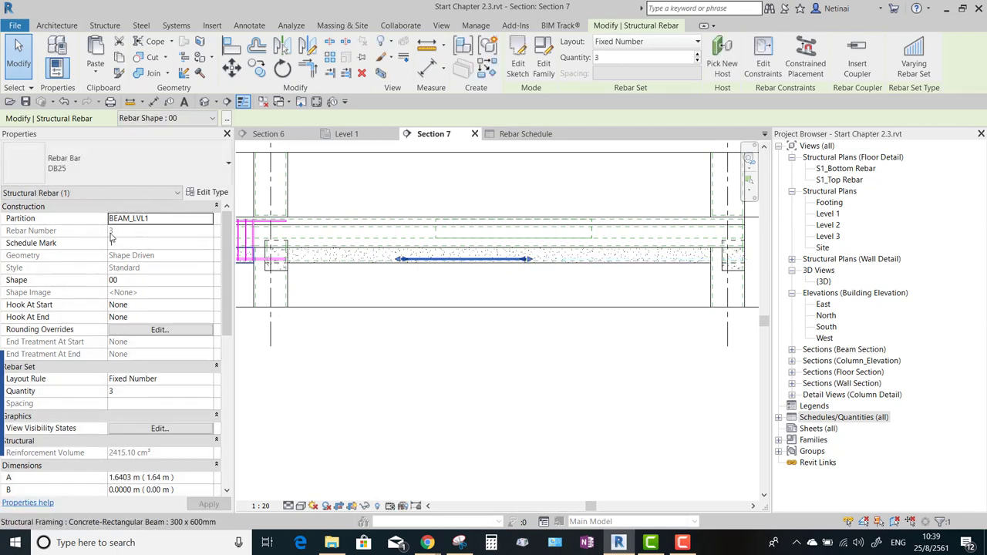
{"action": "left_click", "coordinate": [526, 134]}
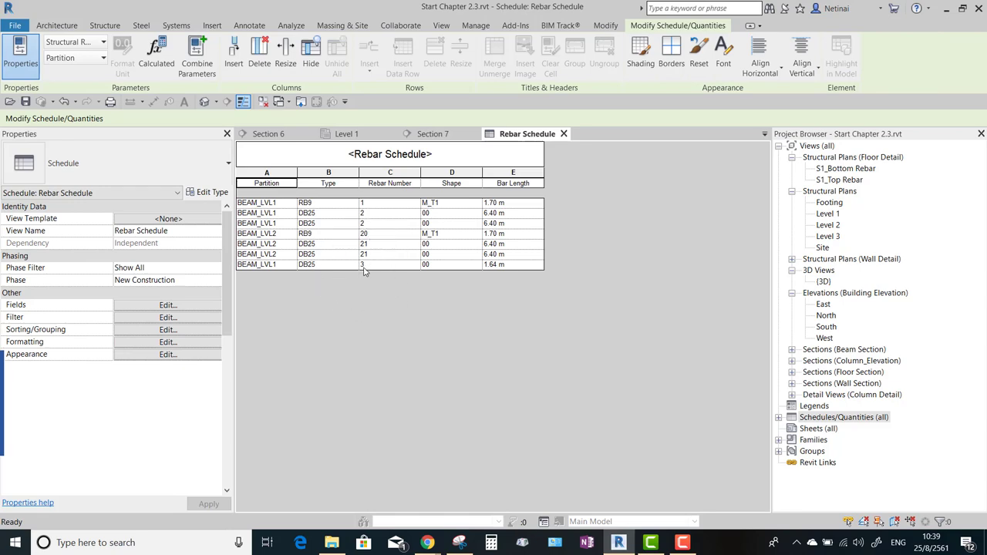
{"action": "left_click", "coordinate": [444, 135]}
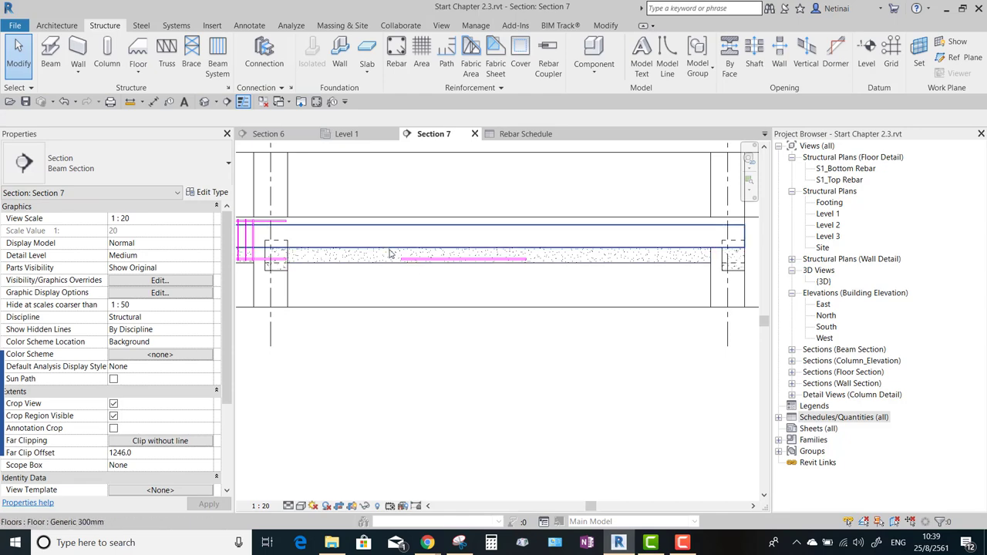
Mirror the beam's bottom rebar set across grid 2 into the next span
{"action": "middle_click_drag", "start_coordinate": [472, 302], "coordinate": [567, 316]}
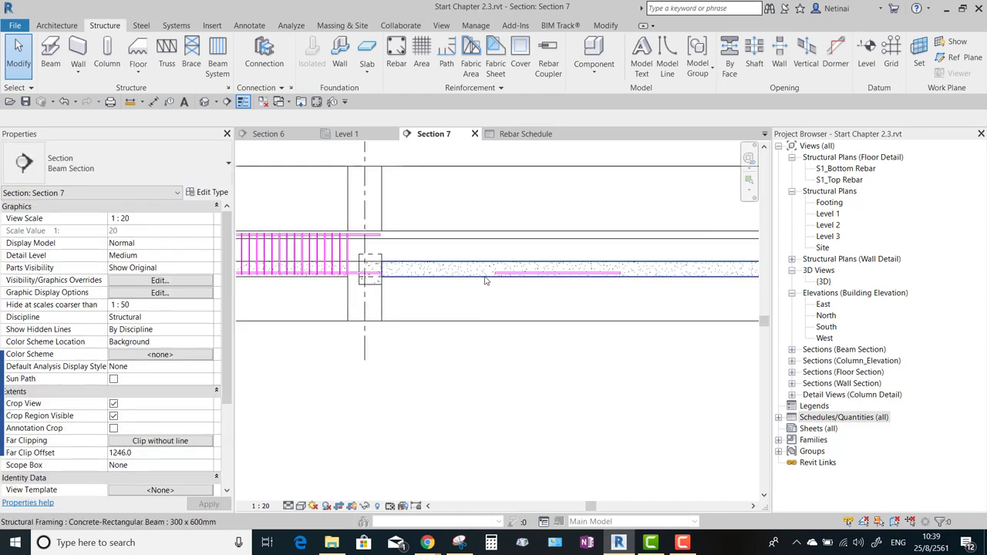
{"action": "left_click", "coordinate": [357, 274]}
{"action": "middle_click_drag", "start_coordinate": [438, 291], "coordinate": [493, 301]}
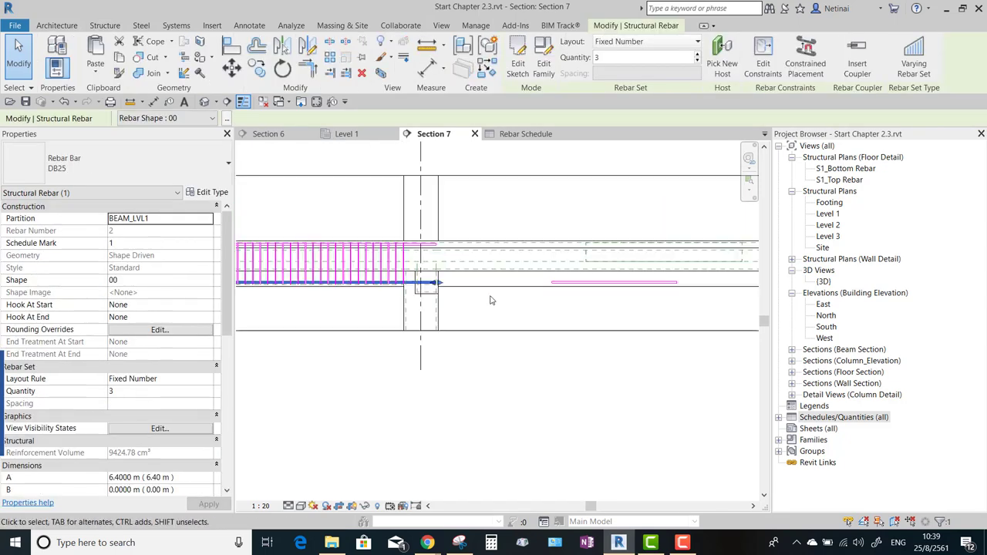
{"action": "mouse_move", "coordinate": [351, 308]}
{"action": "middle_mouse_down"}
{"action": "mouse_move", "coordinate": [513, 312]}
{"action": "mouse_move", "coordinate": [431, 318]}
{"action": "mouse_move", "coordinate": [416, 294]}
{"action": "middle_mouse_up"}
{"action": "scroll", "coordinate": [496, 316], "scroll_direction": "down", "scroll_amount": 2}
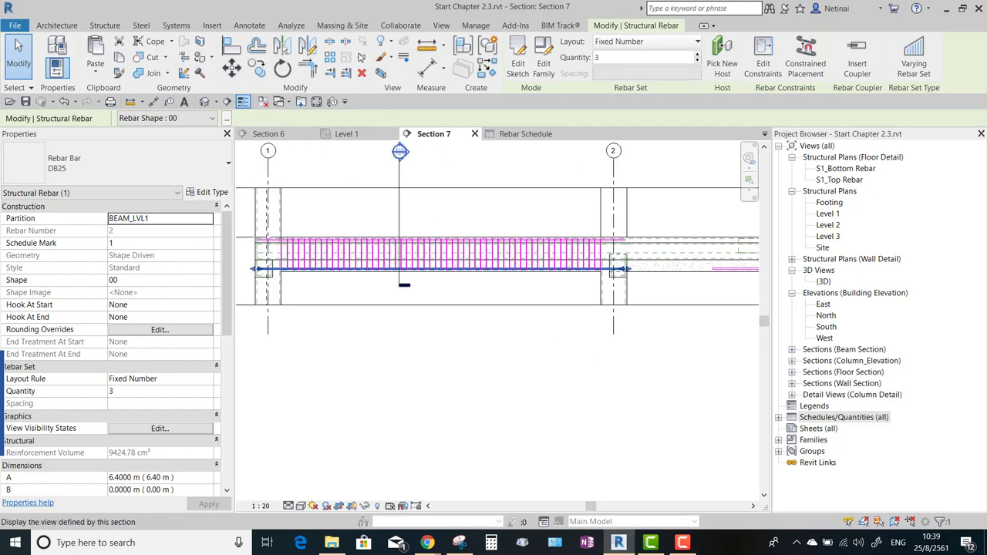
{"action": "left_click", "coordinate": [282, 47]}
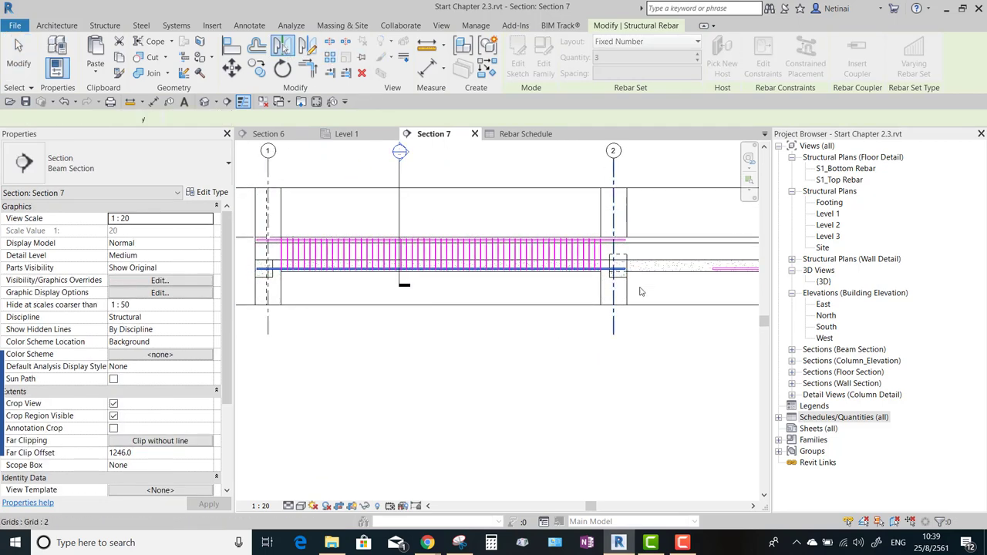
{"action": "left_click", "coordinate": [614, 179]}
Set Hook At Start and Hook At End of the mirrored bar to Standard - 90 deg
{"action": "scroll", "coordinate": [626, 296], "scroll_direction": "up", "scroll_amount": 1}
{"action": "middle_click_drag", "start_coordinate": [627, 296], "coordinate": [365, 290]}
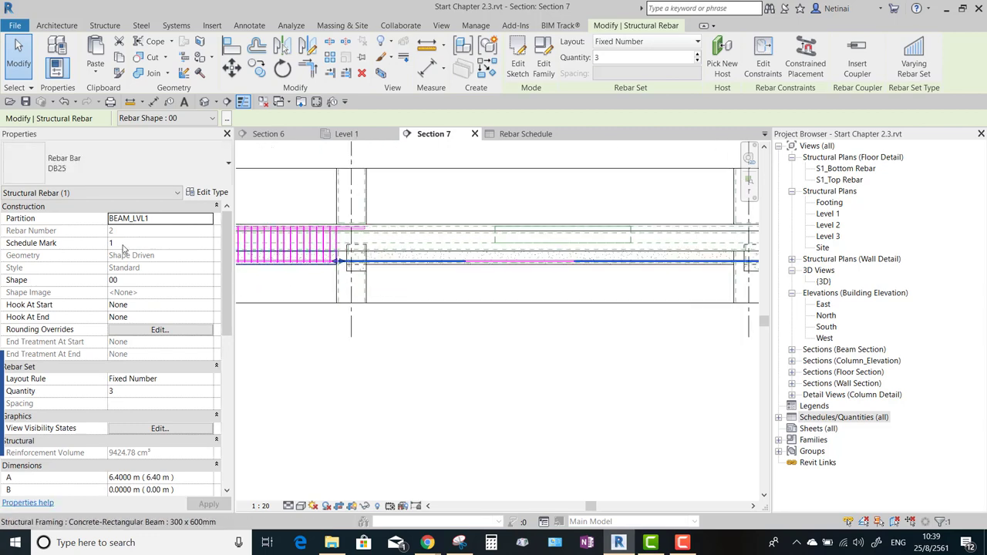
{"action": "left_click", "coordinate": [198, 307]}
{"action": "left_click", "coordinate": [179, 348]}
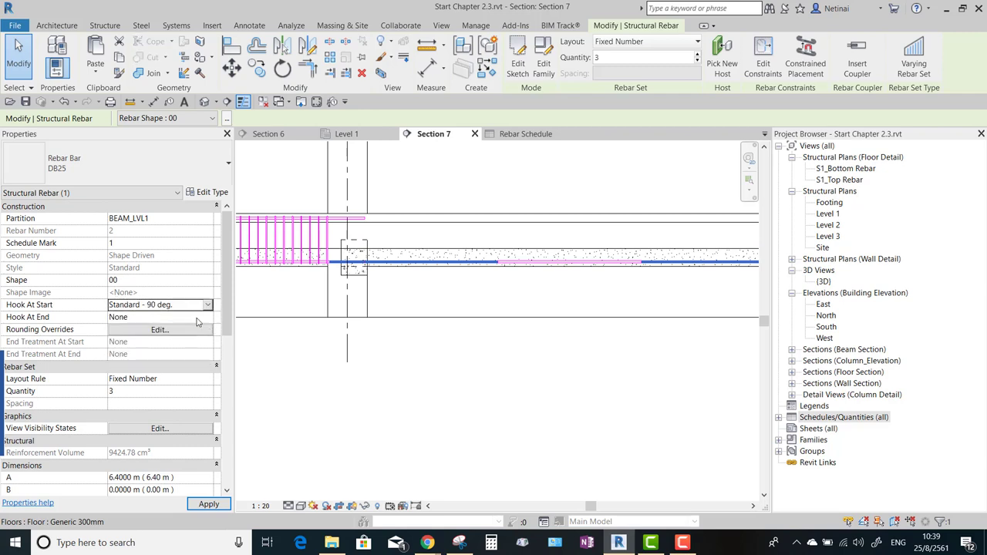
{"action": "left_click", "coordinate": [207, 317]}
{"action": "left_click", "coordinate": [166, 360]}
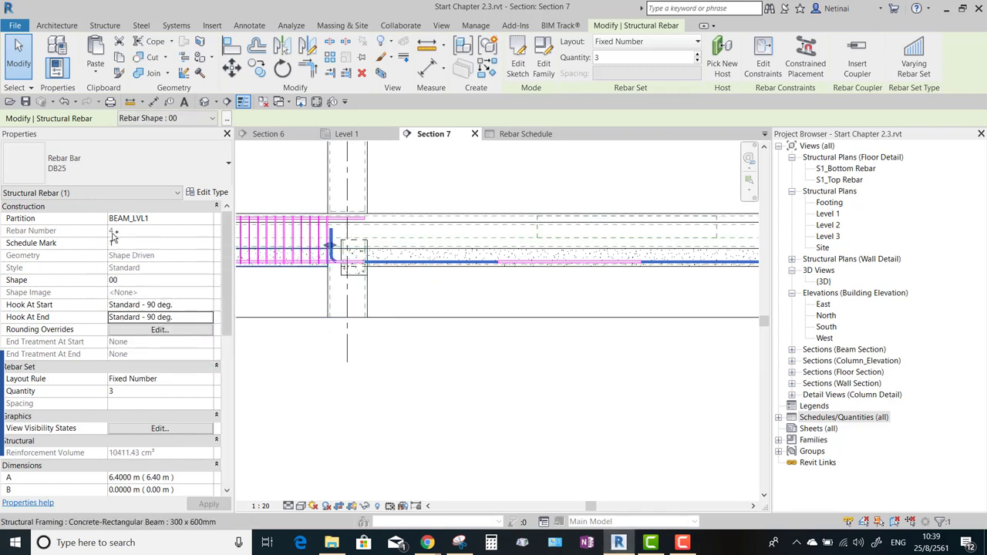
{"action": "scroll", "coordinate": [375, 293], "scroll_direction": "down", "scroll_amount": 3}
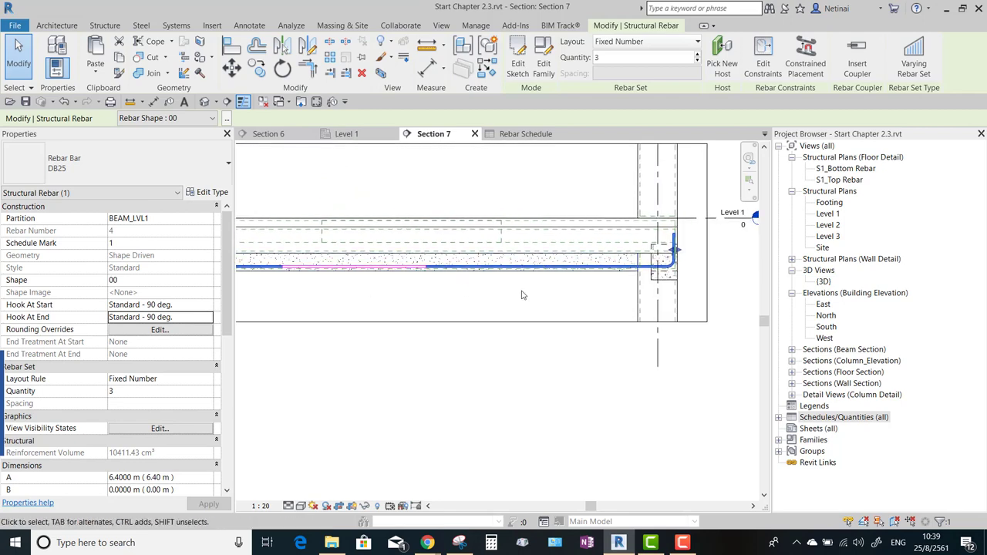
{"action": "scroll", "coordinate": [476, 319], "scroll_direction": "down", "scroll_amount": 1}
{"action": "left_click", "coordinate": [476, 343]}
{"action": "scroll", "coordinate": [404, 277], "scroll_direction": "up", "scroll_amount": 2}
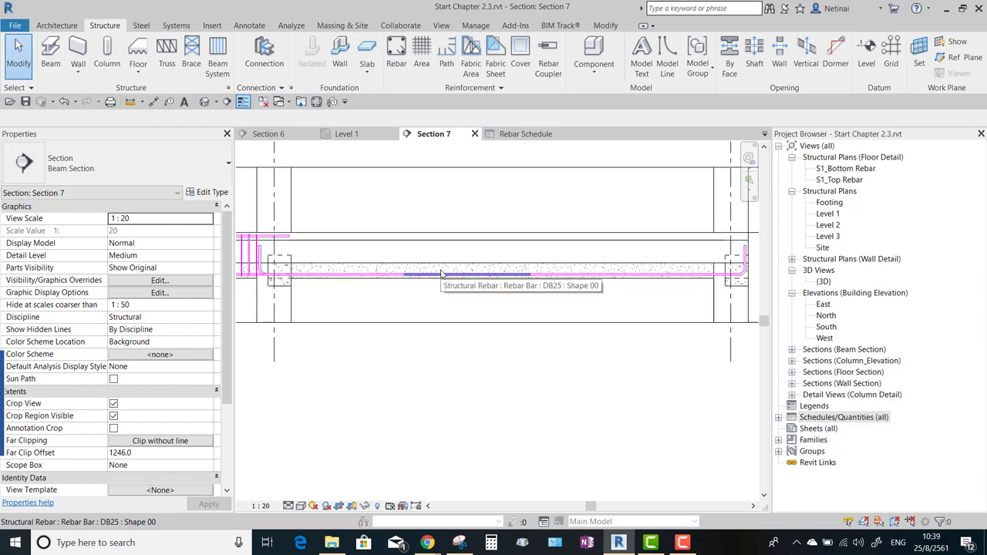
{"action": "left_click", "coordinate": [442, 274]}
{"action": "scroll", "coordinate": [442, 273], "scroll_direction": "up", "scroll_amount": 3}
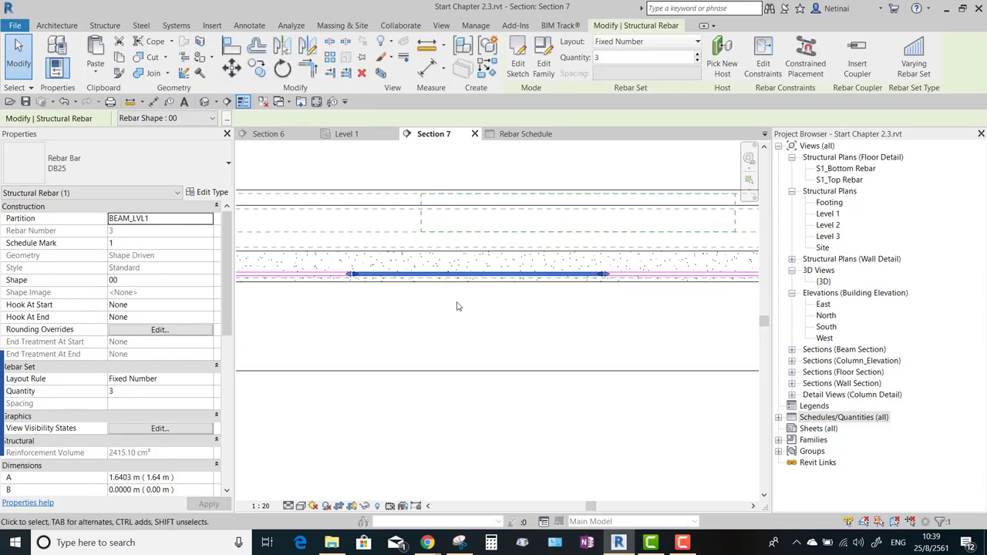
{"action": "left_click", "coordinate": [456, 307]}
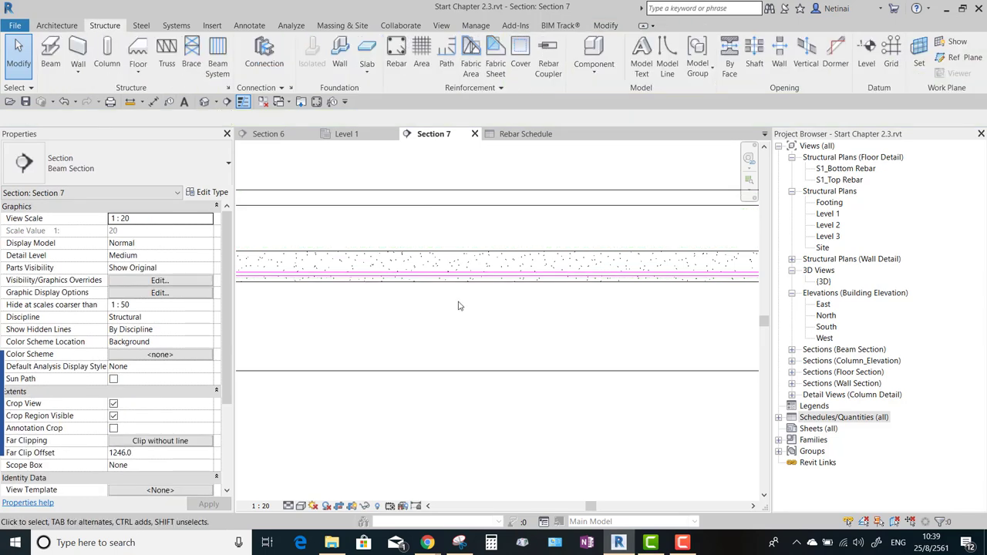
{"action": "scroll", "coordinate": [648, 285], "scroll_direction": "down", "scroll_amount": 3}
{"action": "scroll", "coordinate": [590, 297], "scroll_direction": "up", "scroll_amount": 3}
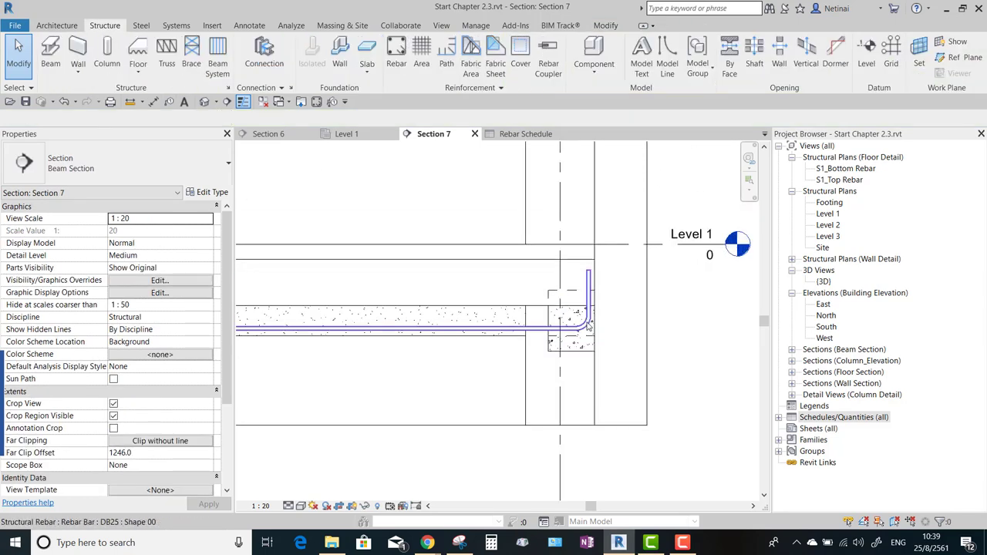
{"action": "left_click", "coordinate": [448, 353]}
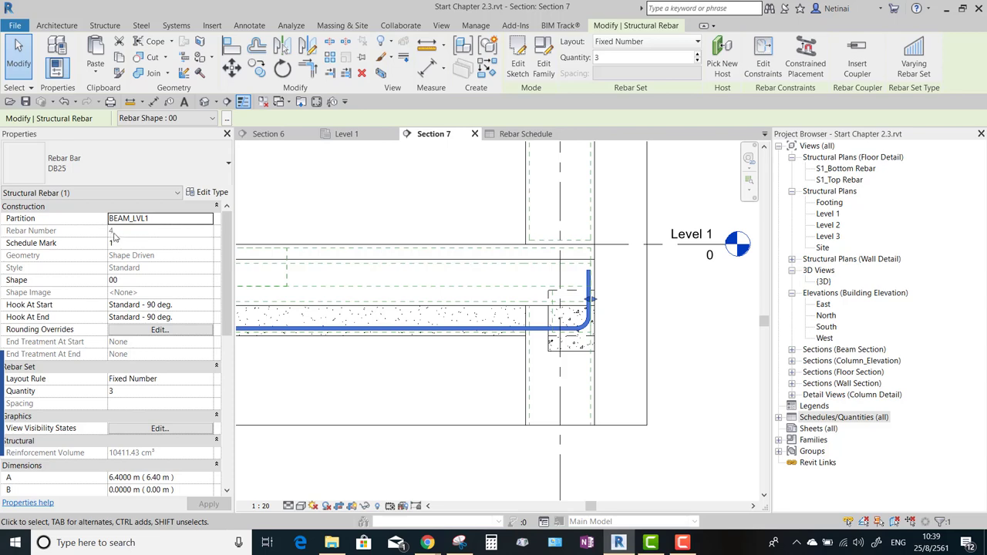
{"action": "left_click", "coordinate": [370, 403]}
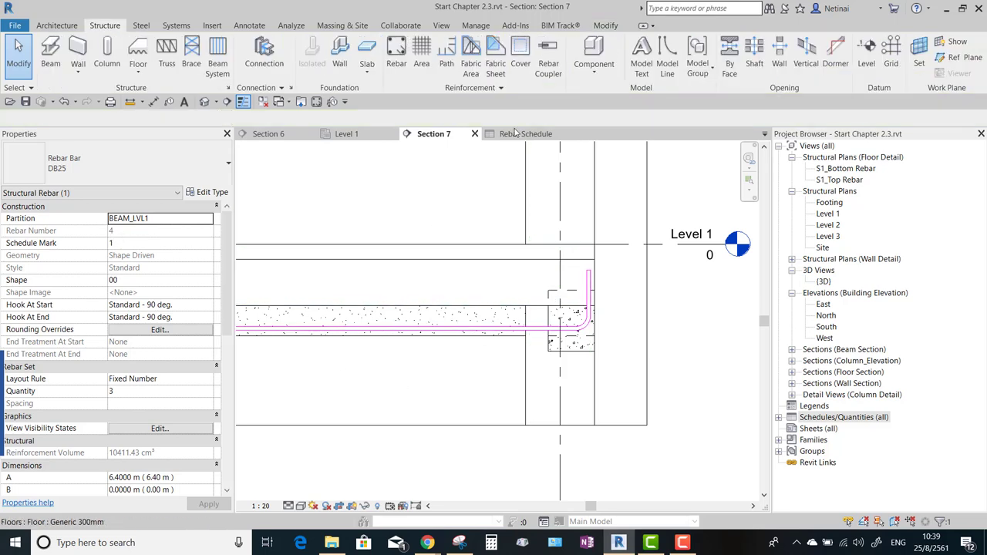
In Reinforcement Numbers, enable Remove Gaps for BEAM_LVL1 and apply, leaving BEAM_LVL2 at 20–21
{"action": "left_click", "coordinate": [487, 88]}
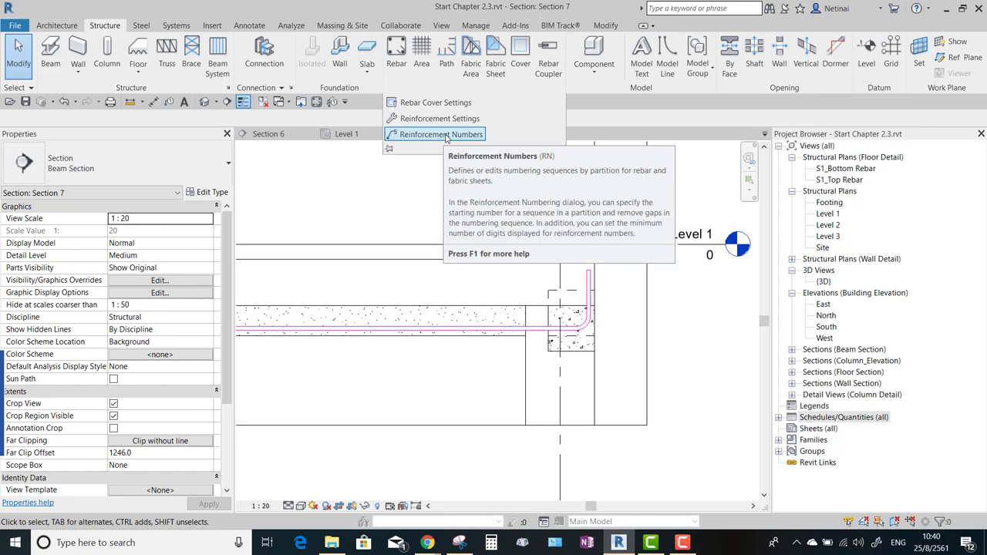
{"action": "left_click", "coordinate": [446, 138]}
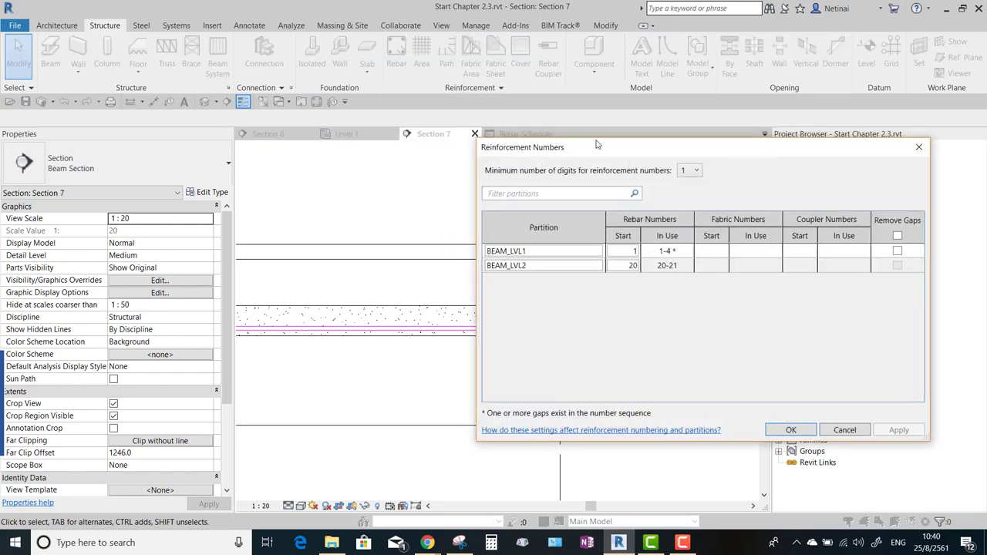
{"action": "left_click_drag", "start_coordinate": [745, 142], "coordinate": [602, 131]}
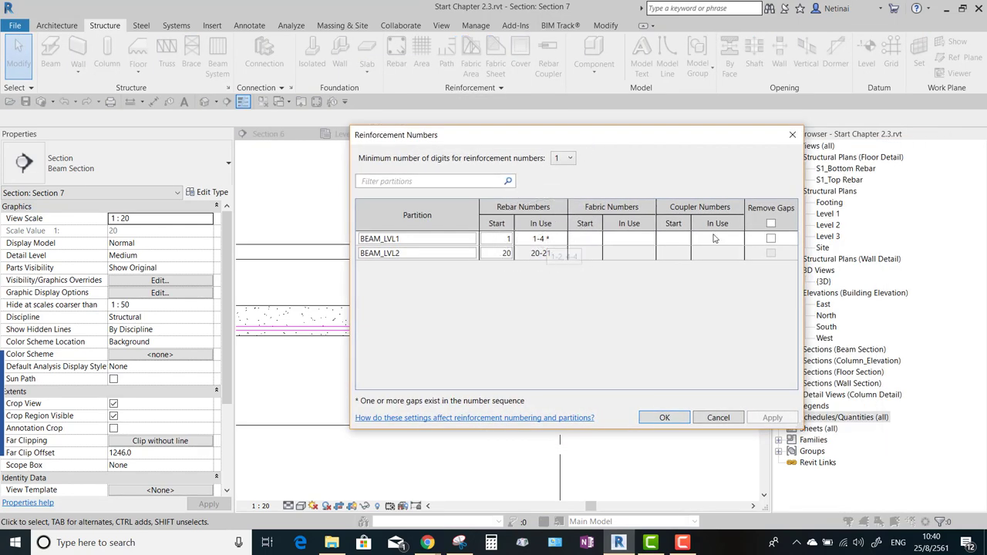
{"action": "left_click", "coordinate": [771, 239]}
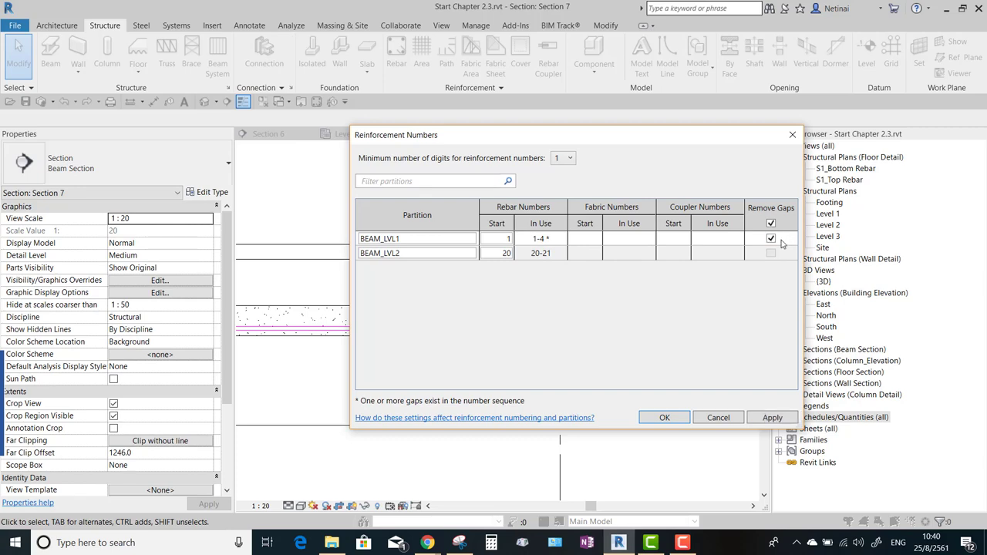
{"action": "left_click", "coordinate": [772, 417]}
{"action": "left_click", "coordinate": [664, 419]}
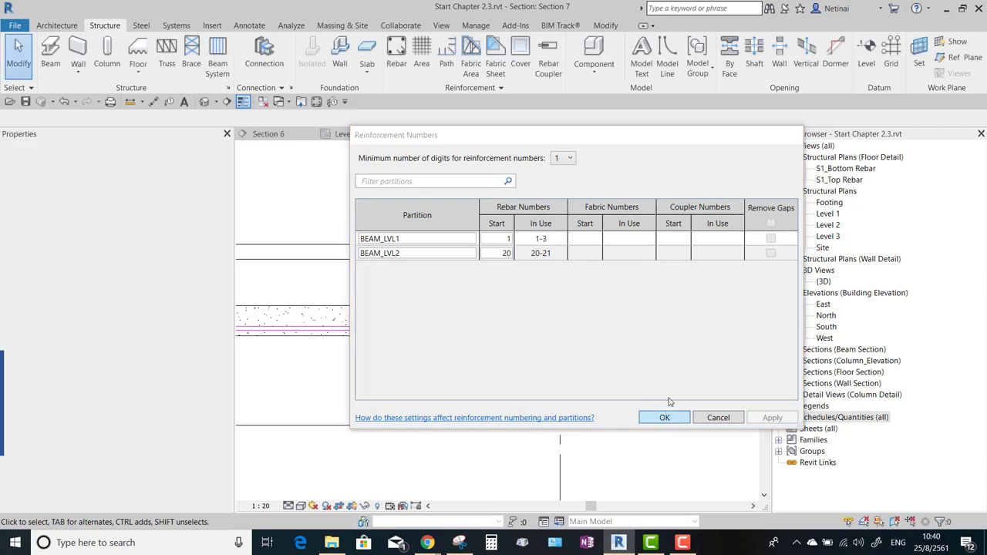
{"action": "left_click", "coordinate": [408, 346]}
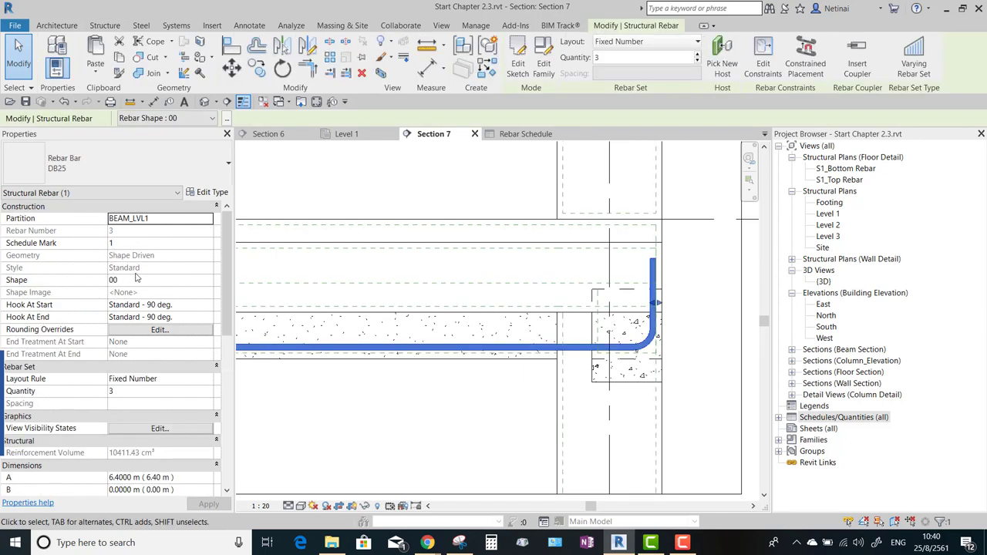
{"action": "left_click", "coordinate": [440, 388]}
{"action": "scroll", "coordinate": [602, 386], "scroll_direction": "down", "scroll_amount": 2}
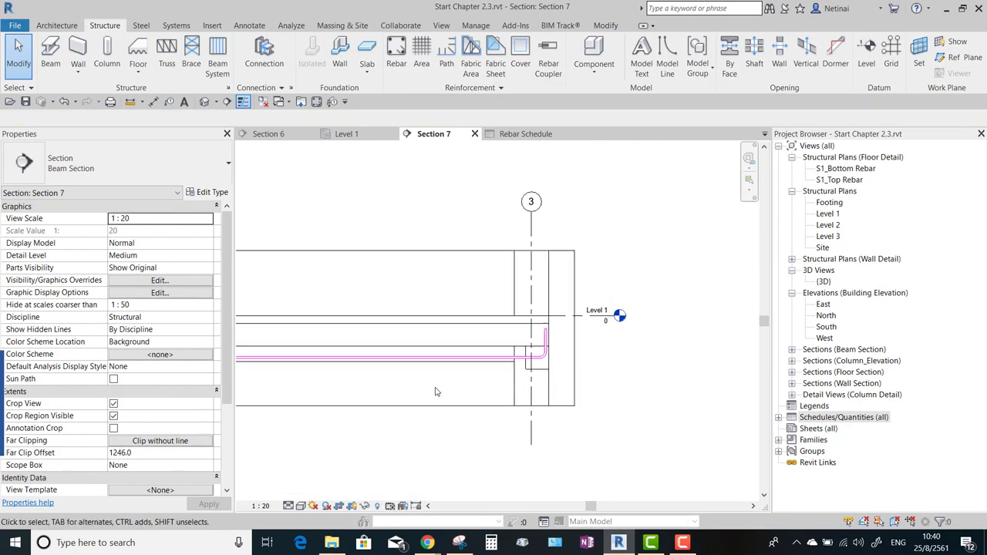
{"action": "scroll", "coordinate": [601, 386], "scroll_direction": "down", "scroll_amount": 2}
{"action": "scroll", "coordinate": [590, 384], "scroll_direction": "down", "scroll_amount": 2}
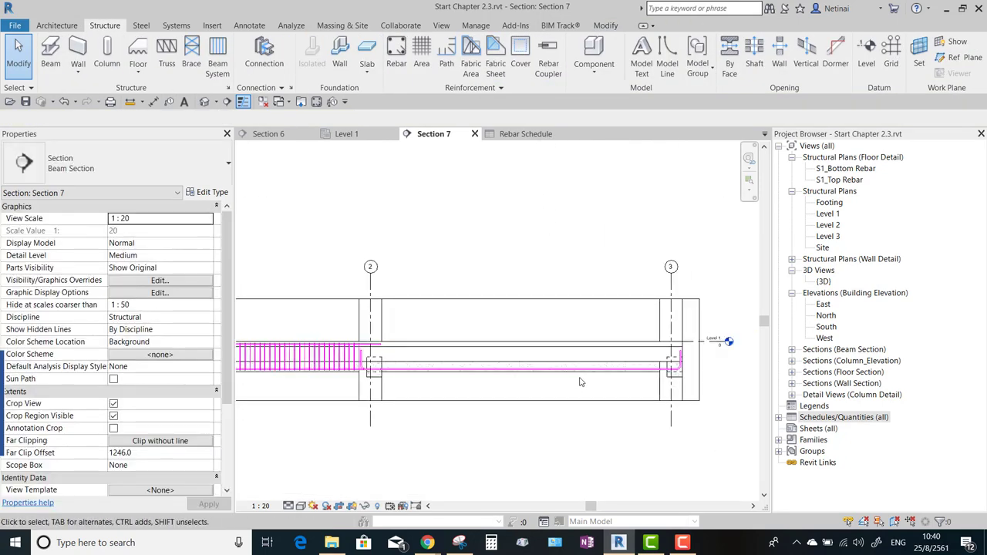